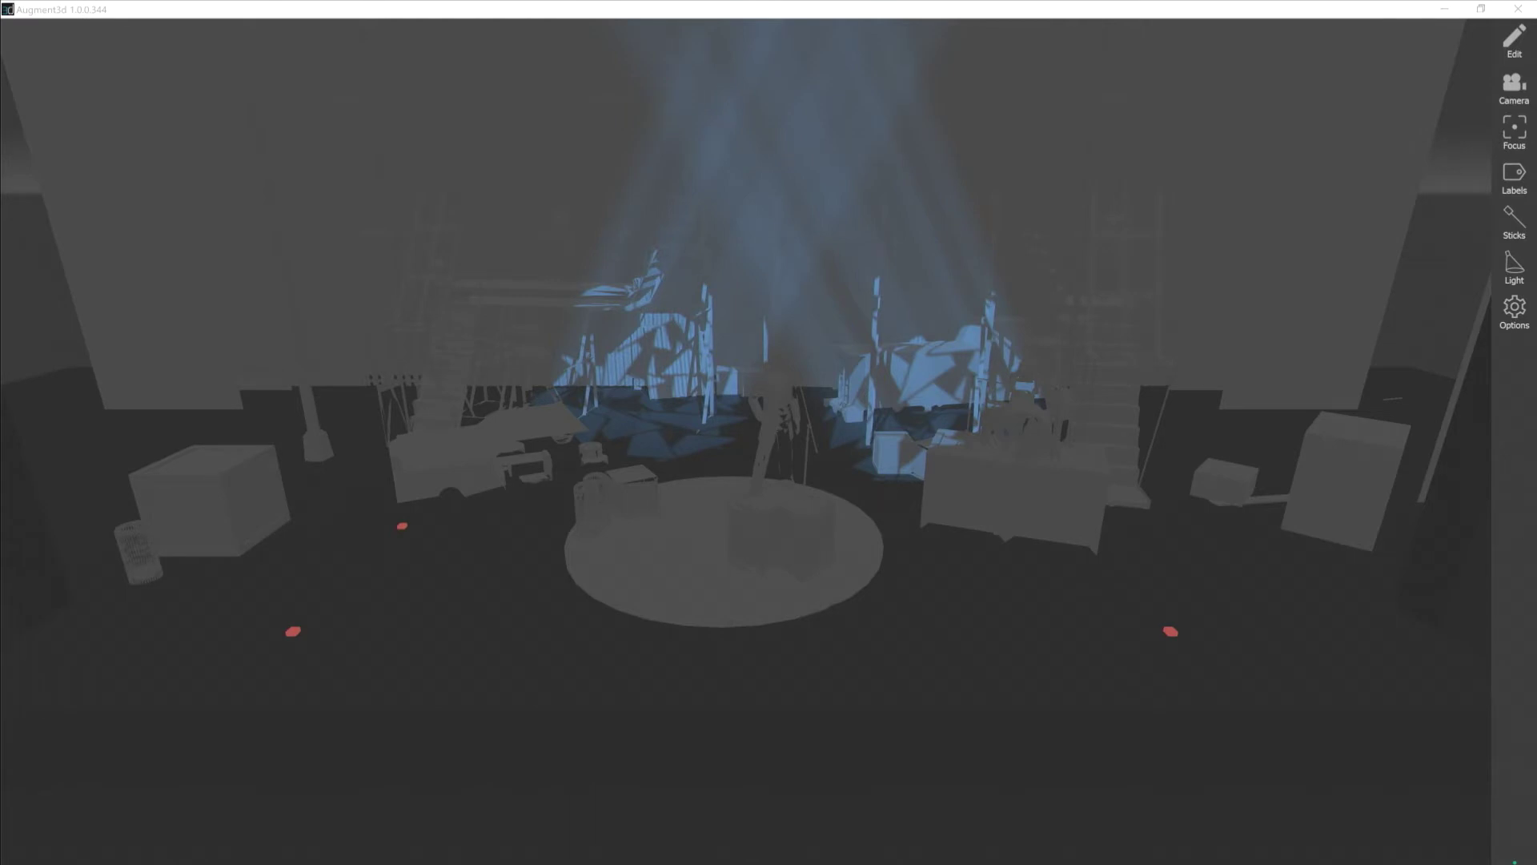
Switch Augment3d into Edit mode so the stage scene can be edited.
left_click(1515, 41)
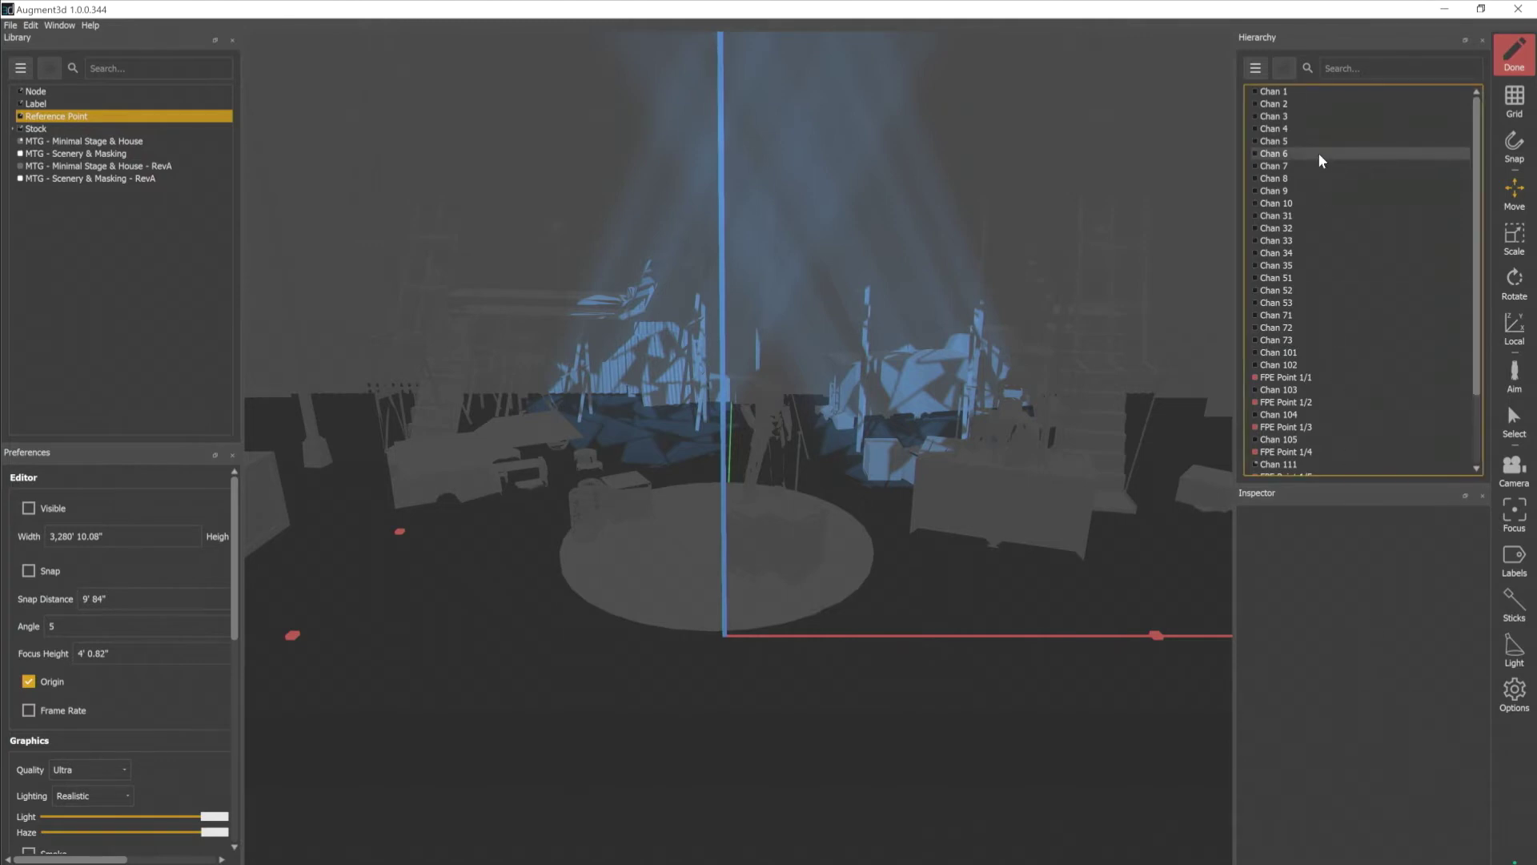
Move Chan 4 directly under Chan 1, then cycle sorting A-Z, Z-A and back to Unsorted.
left_click_drag(1295, 131, 1297, 94)
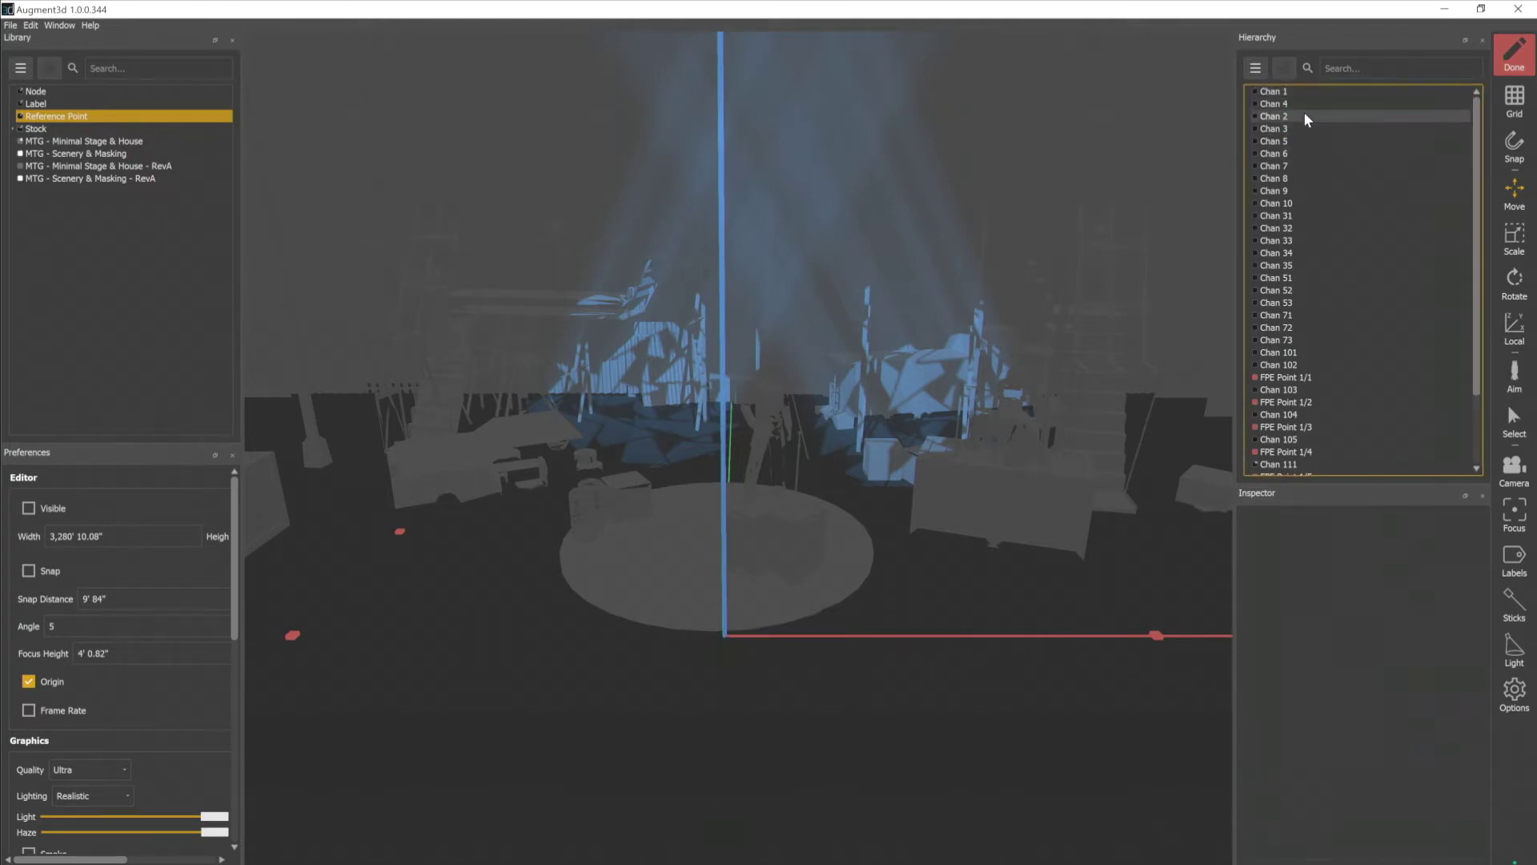
left_click(1289, 66)
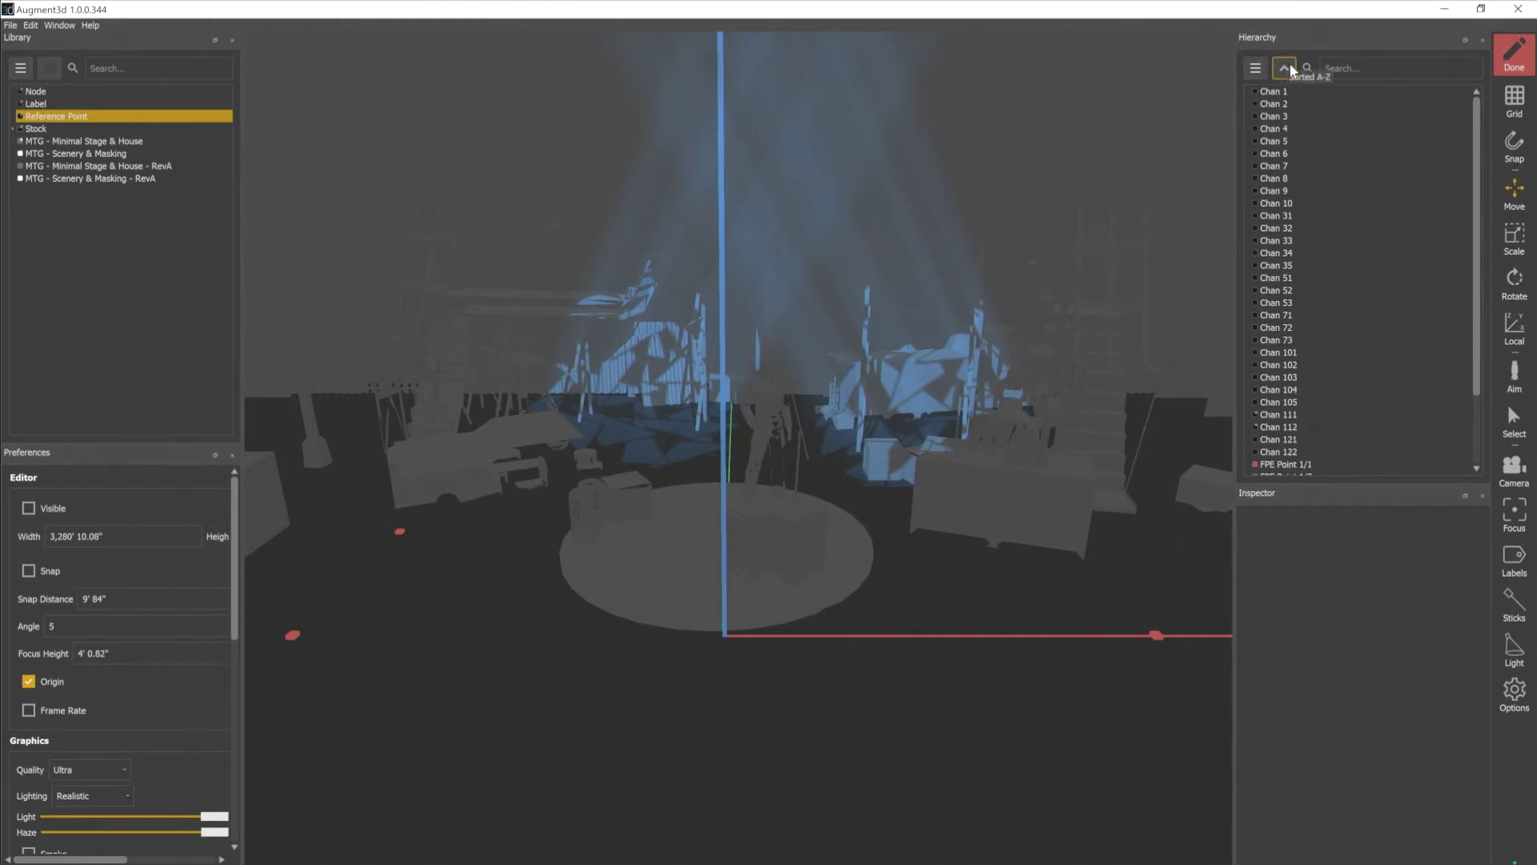
left_click(1285, 67)
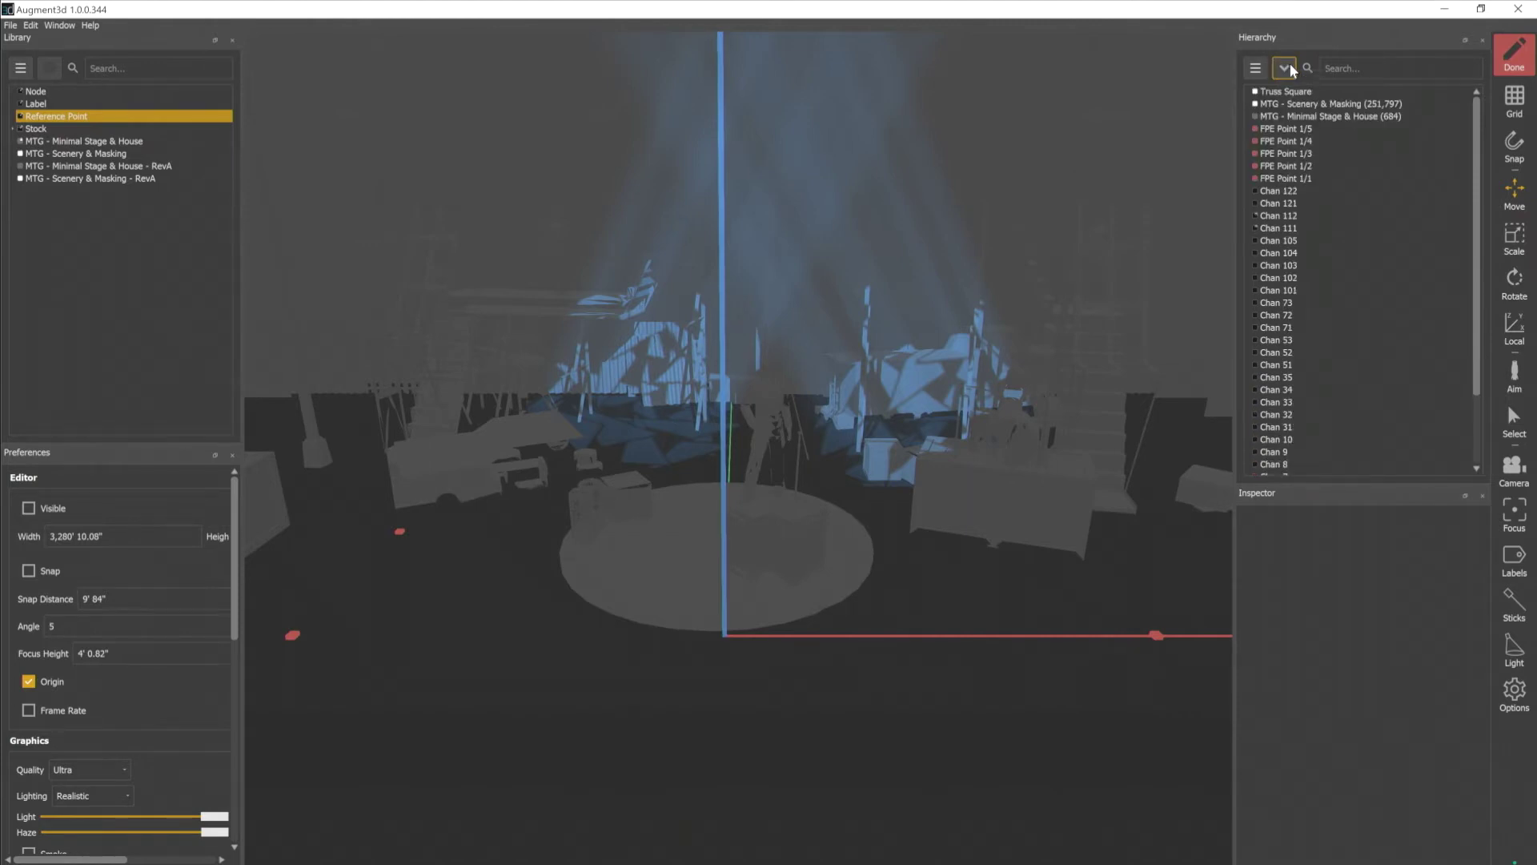
left_click(1286, 69)
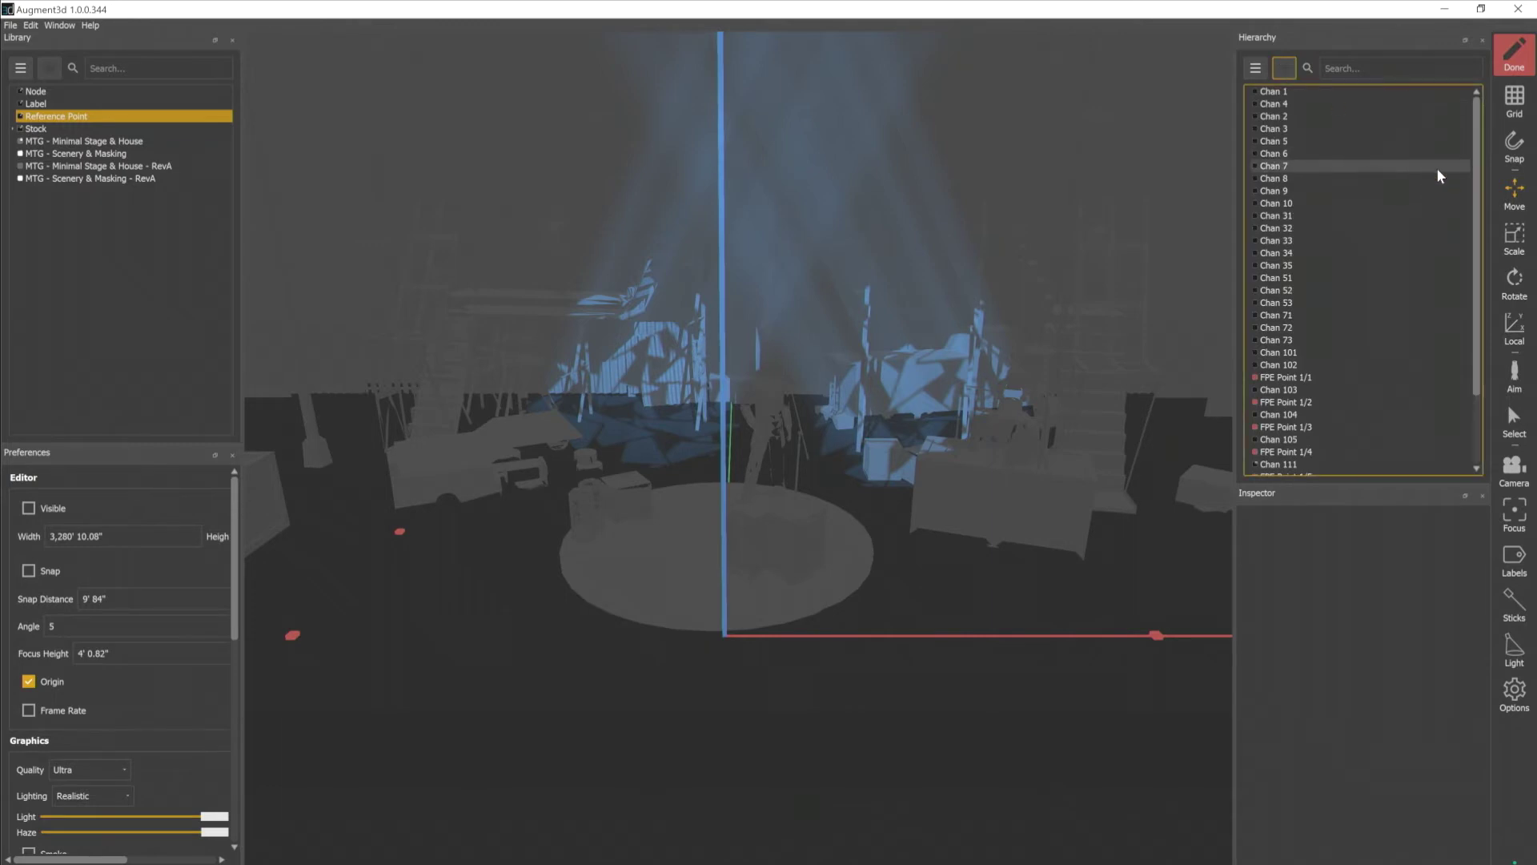
Add a new empty folder to the hierarchy and name it 'Moving Lights'.
left_click(1254, 69)
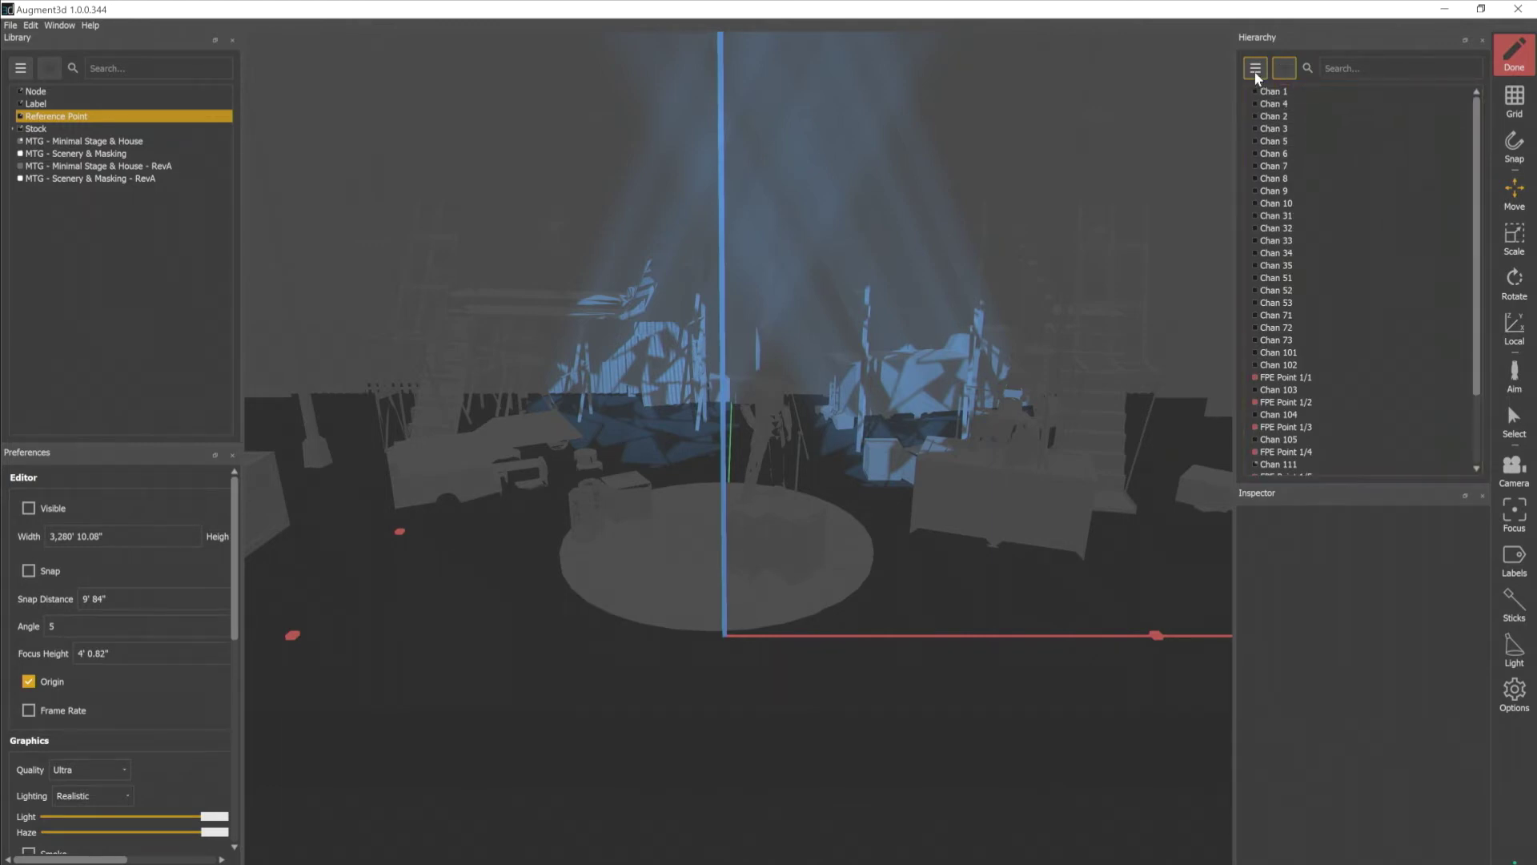
left_click(1270, 81)
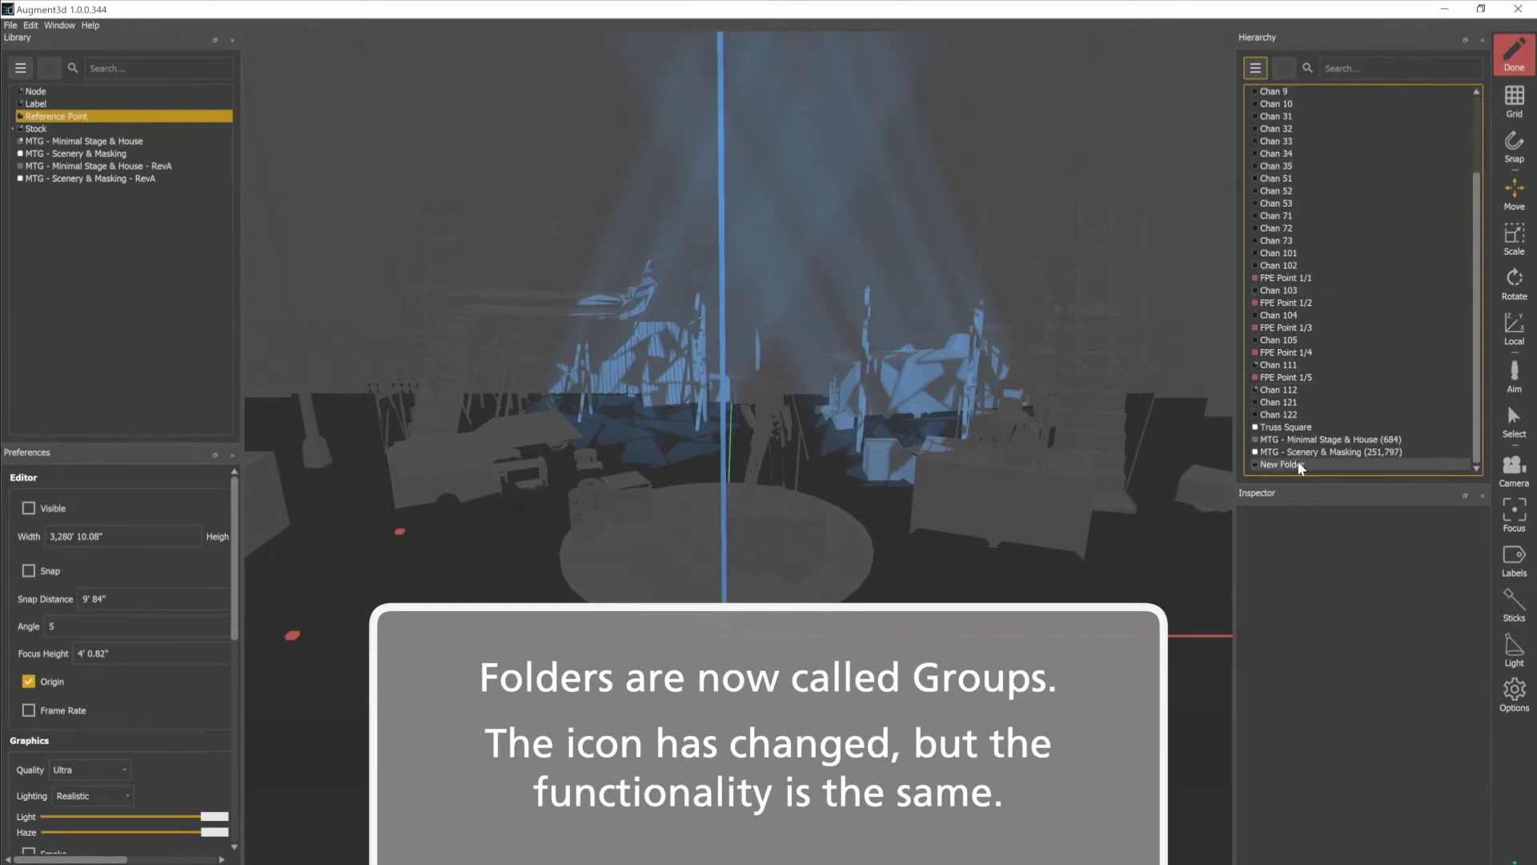
left_click(1309, 461)
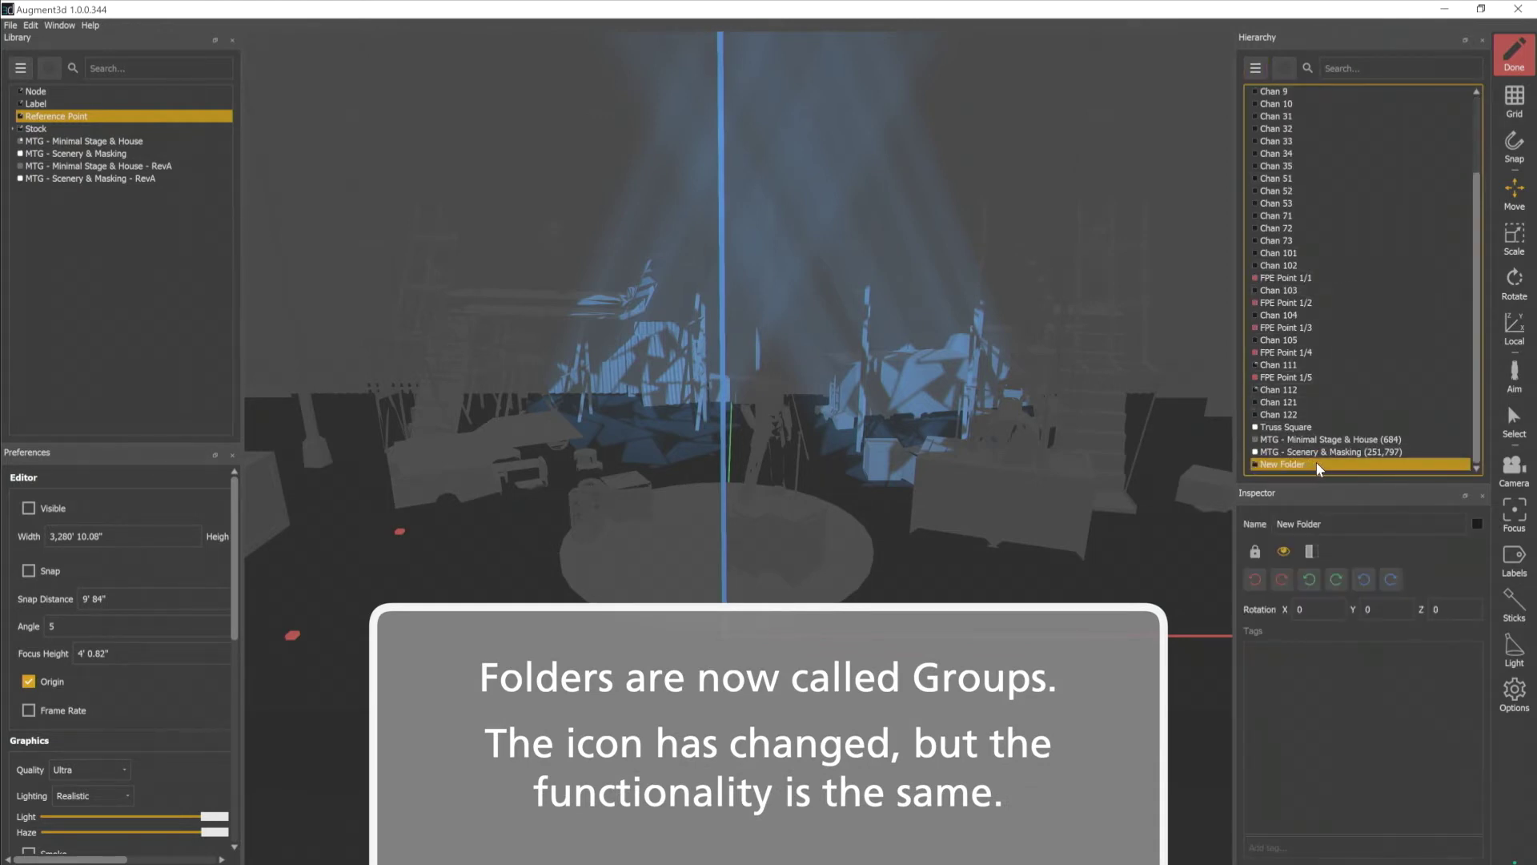
right_click(1305, 465)
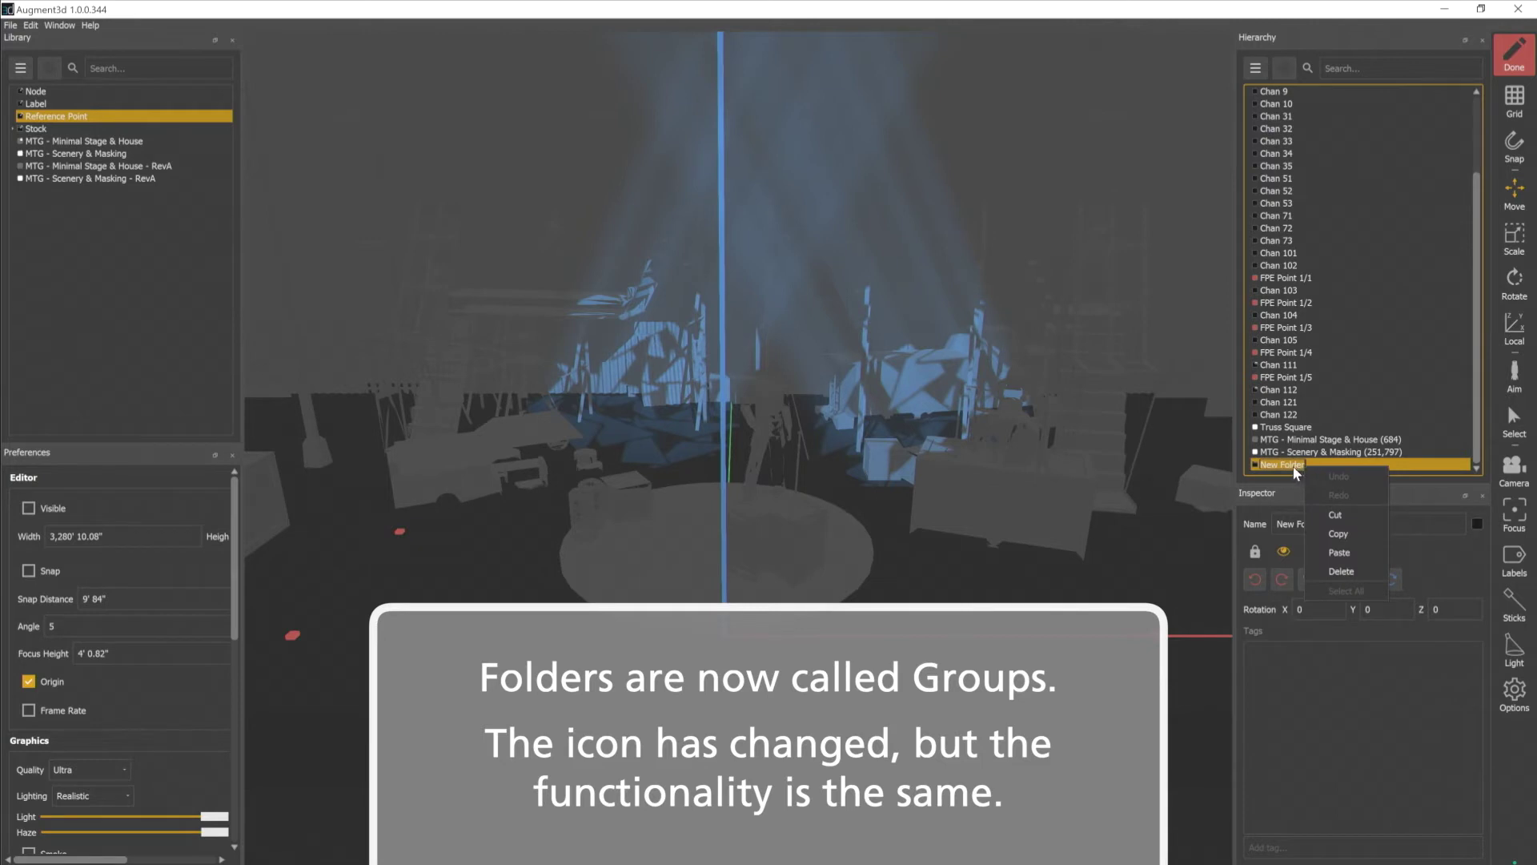
key("Escape")
type("Moving Lig")
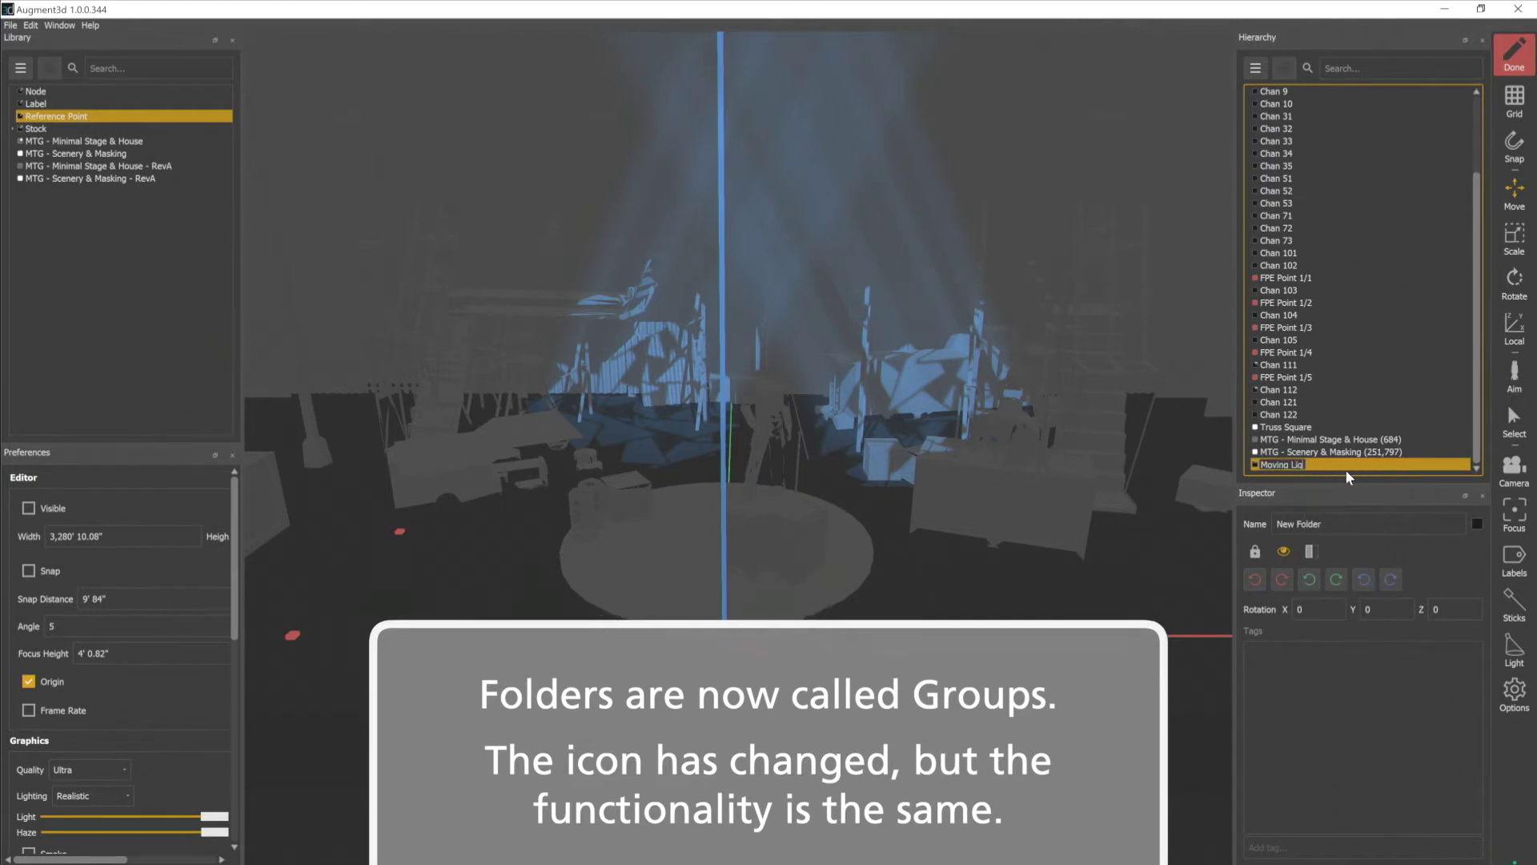
type("hts")
key("Return")
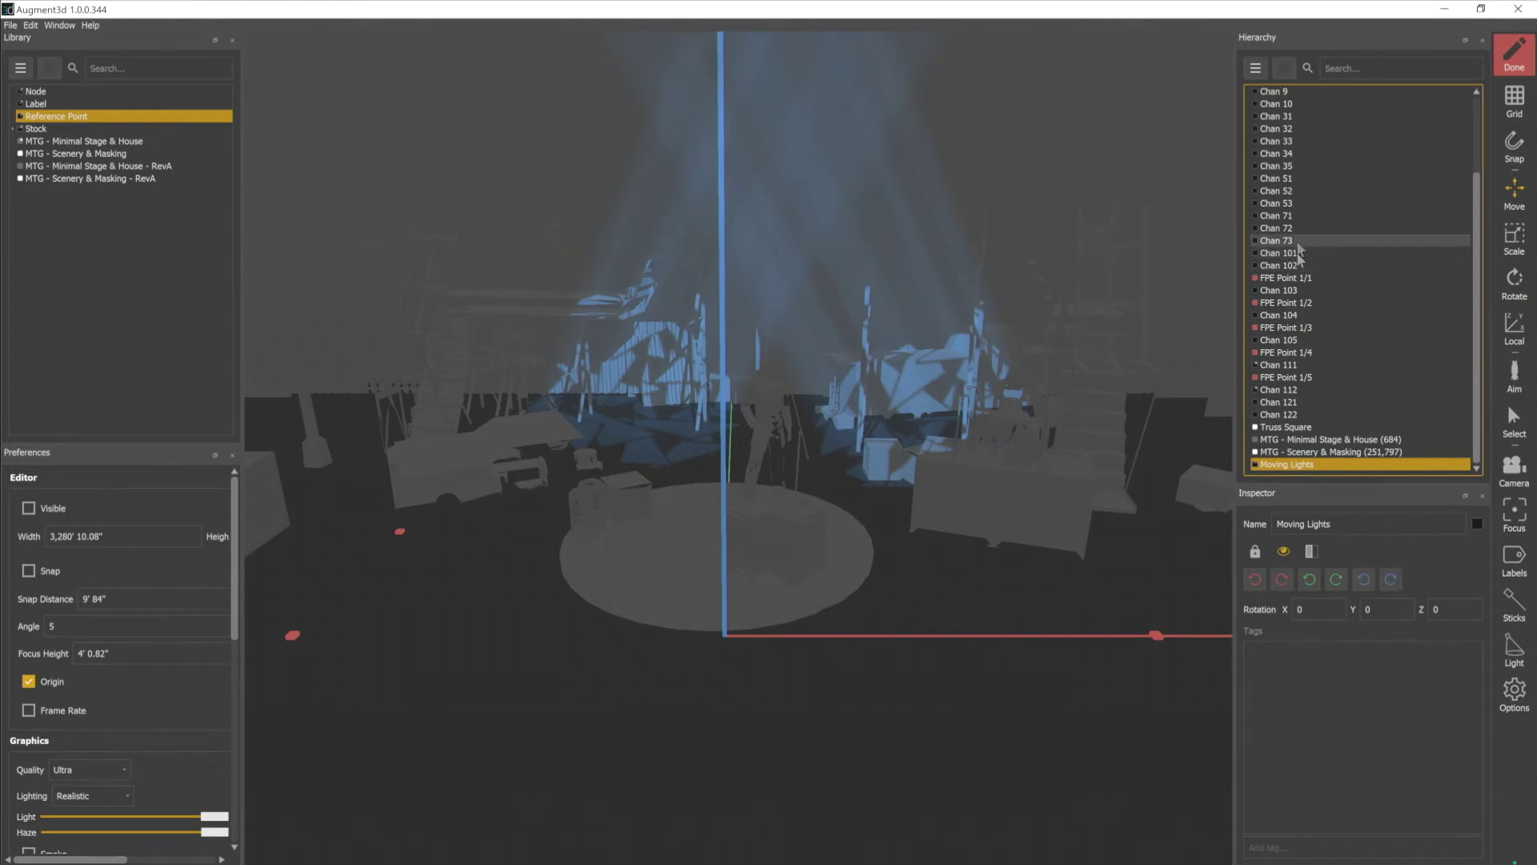
Put Chan 111 and Chan 112 into the Moving Lights group and expand it.
left_click(1304, 389)
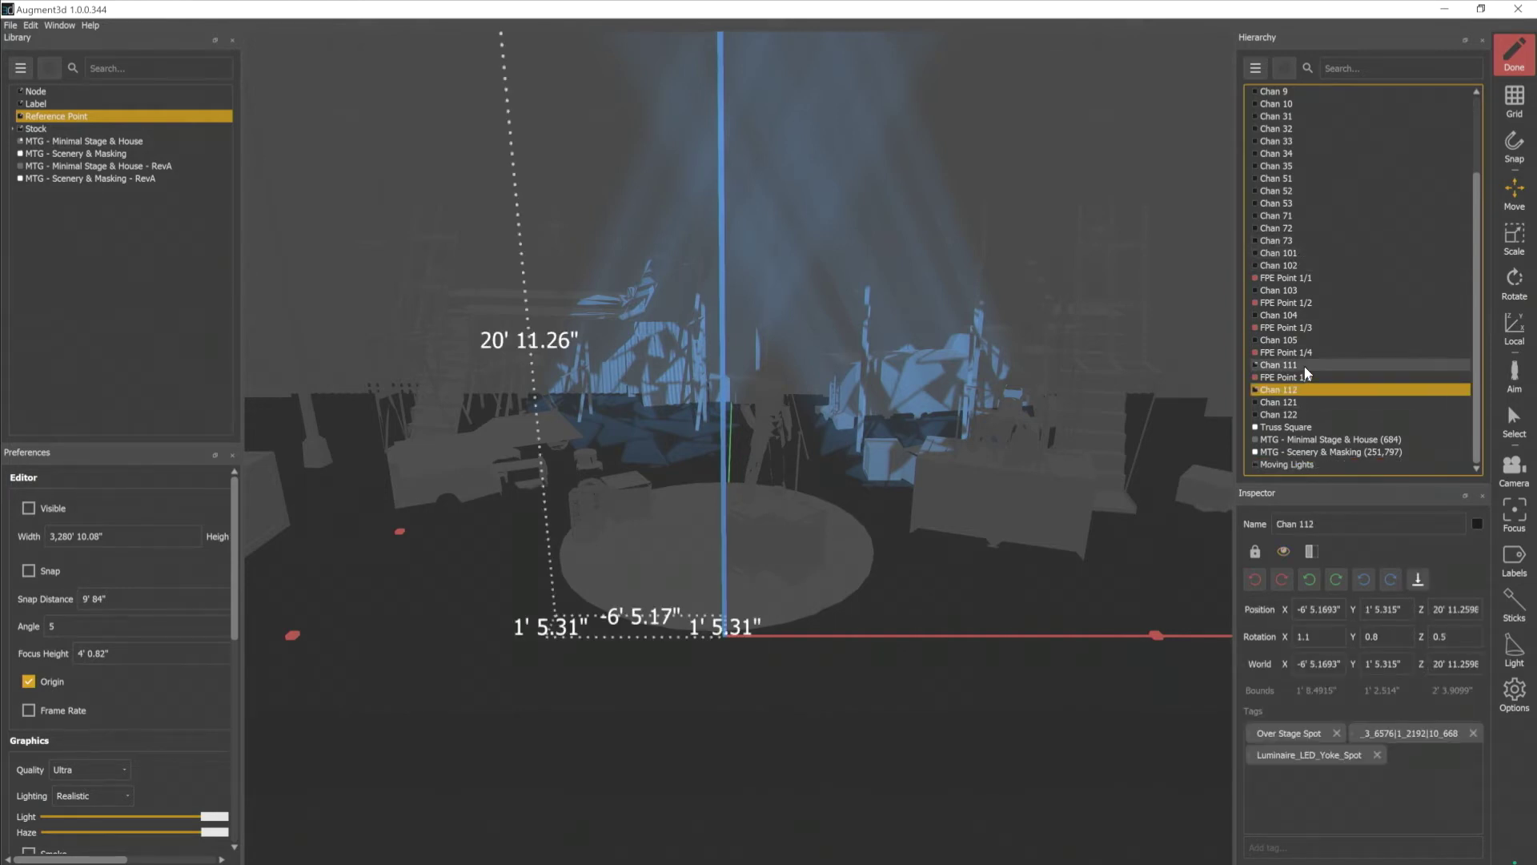
left_click(1305, 367, "ctrl")
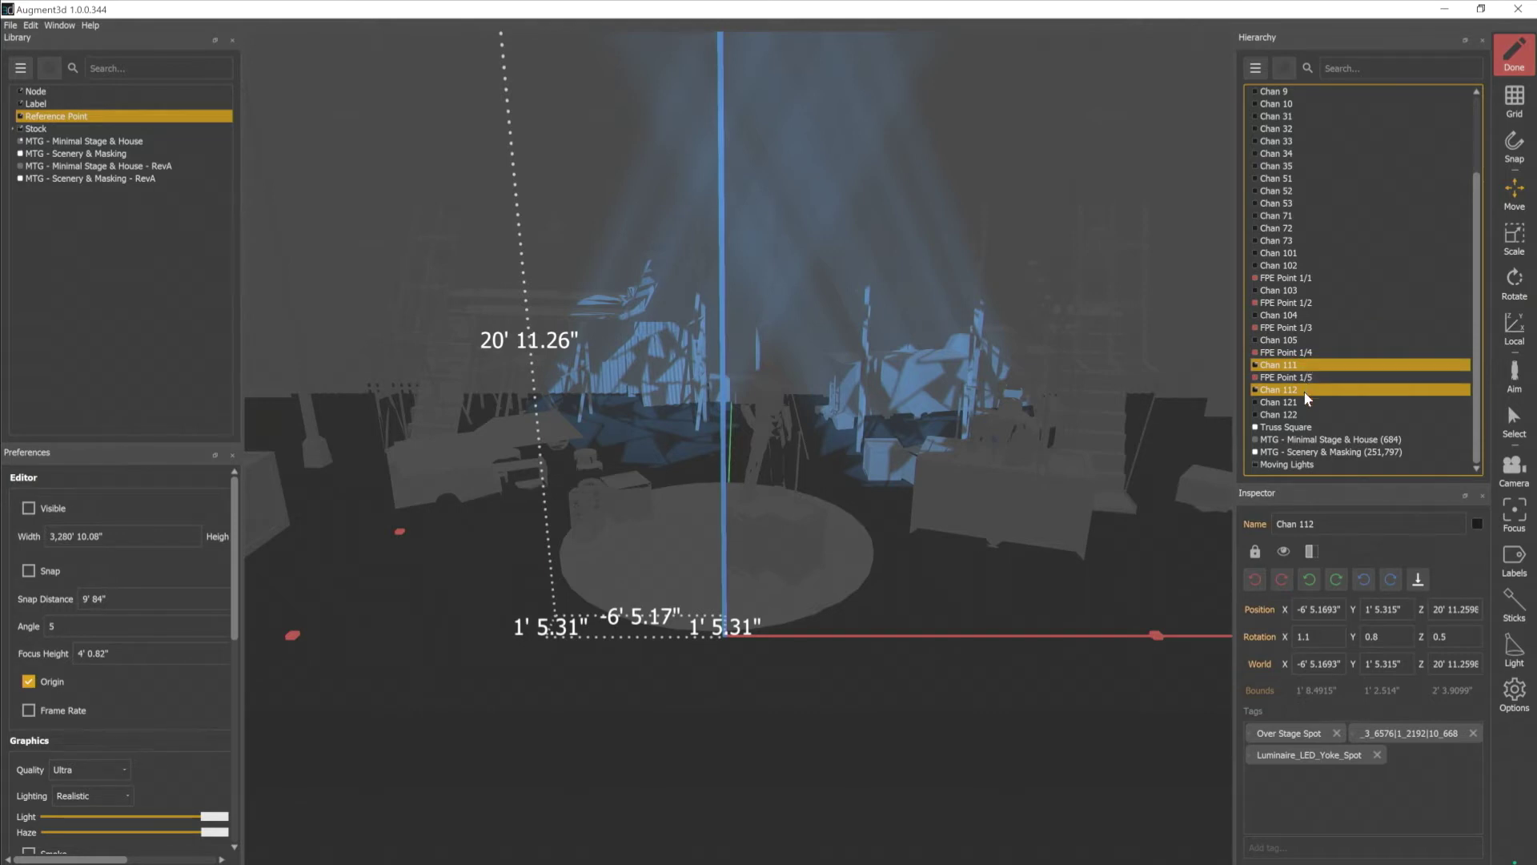
left_click(1295, 464)
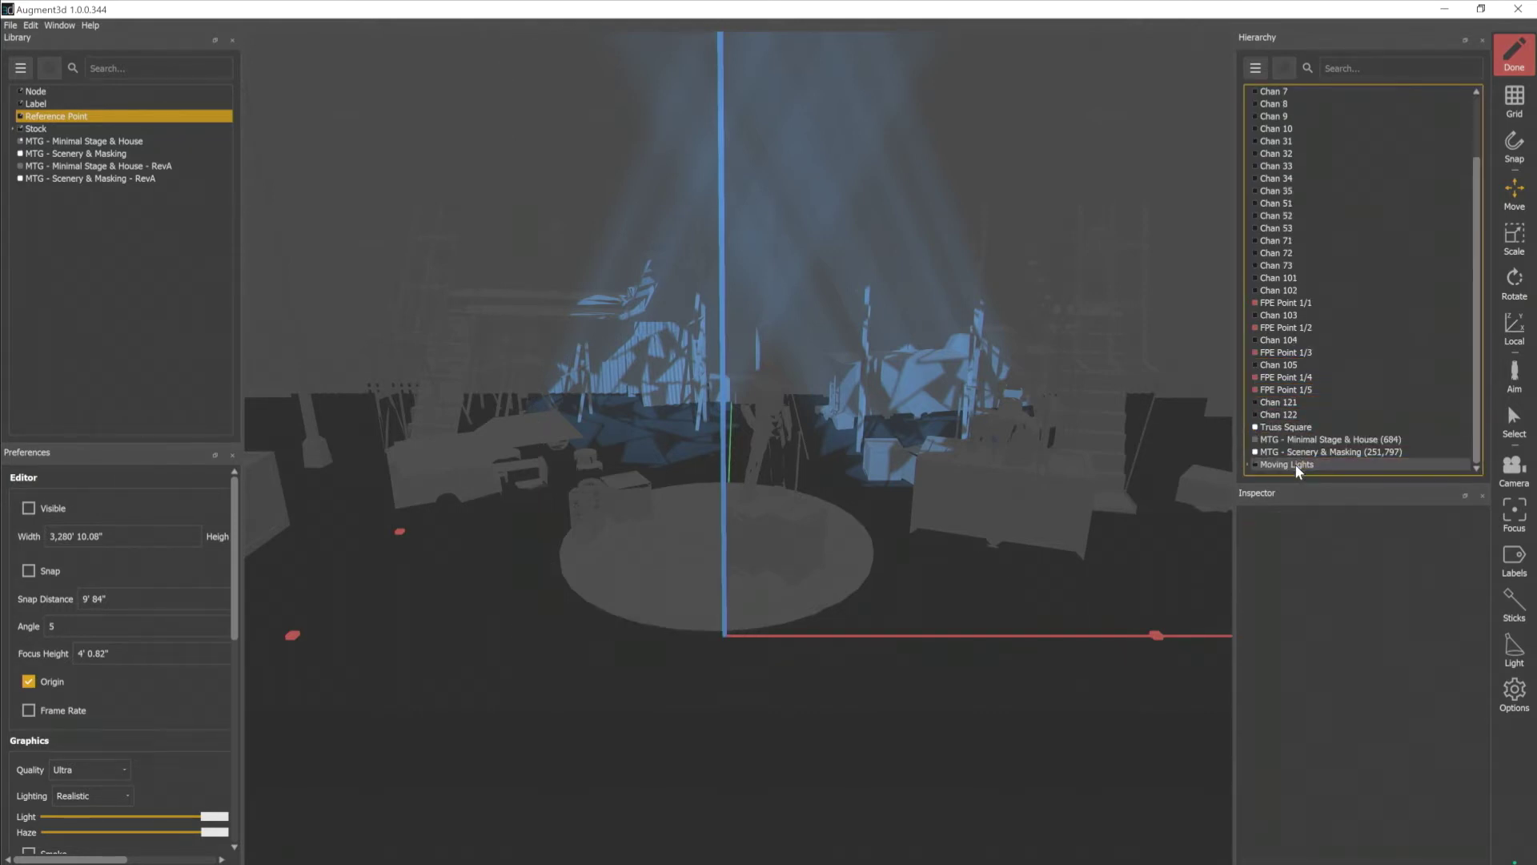
left_click(1247, 463)
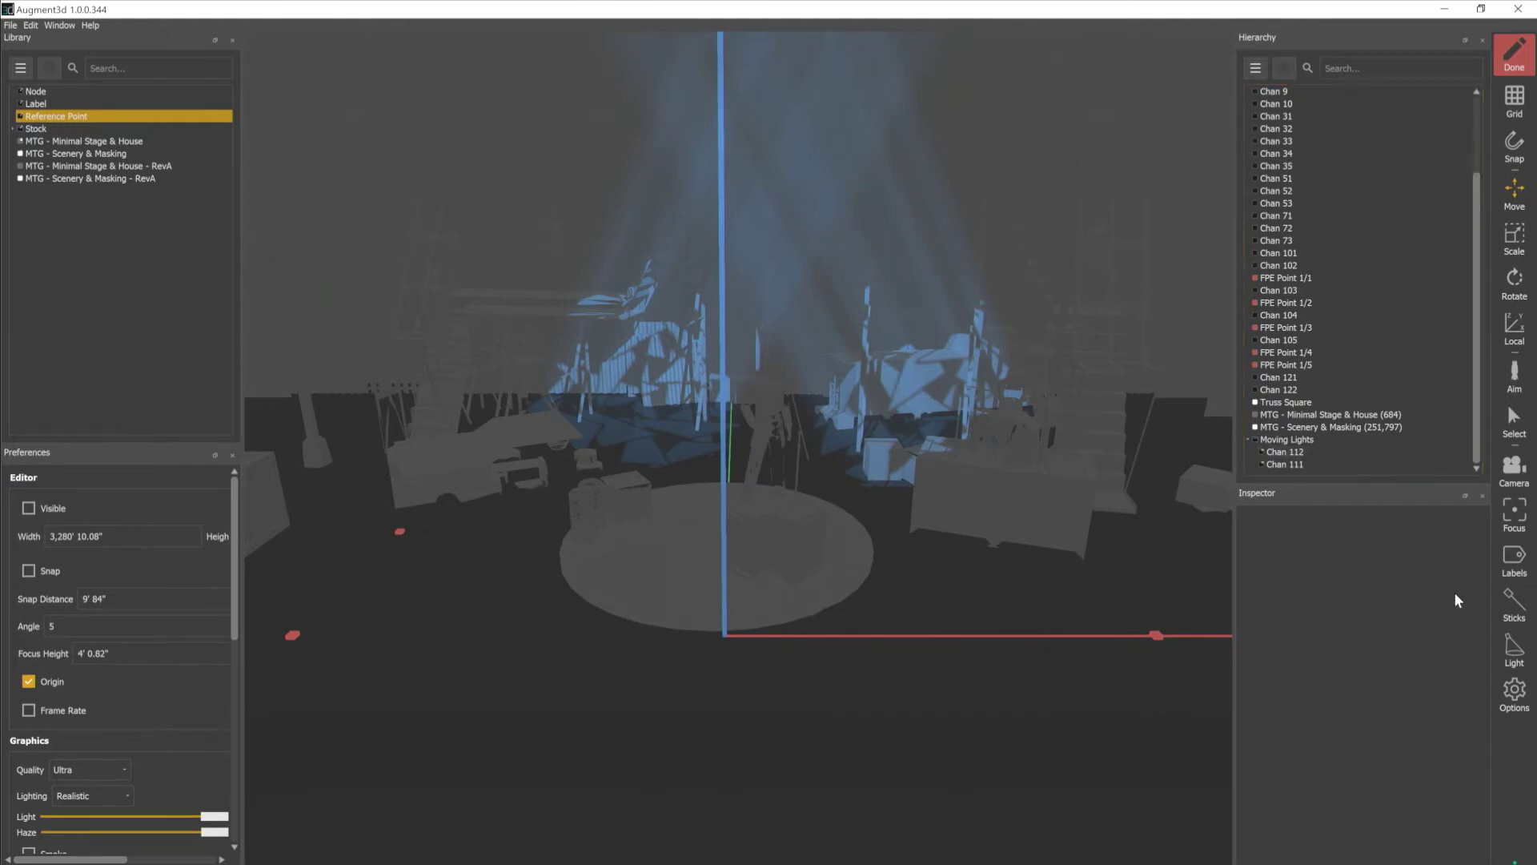
Rename the Truss Square object in the hierarchy to 'FOH Truss'.
left_click(1296, 403)
left_click(1297, 405)
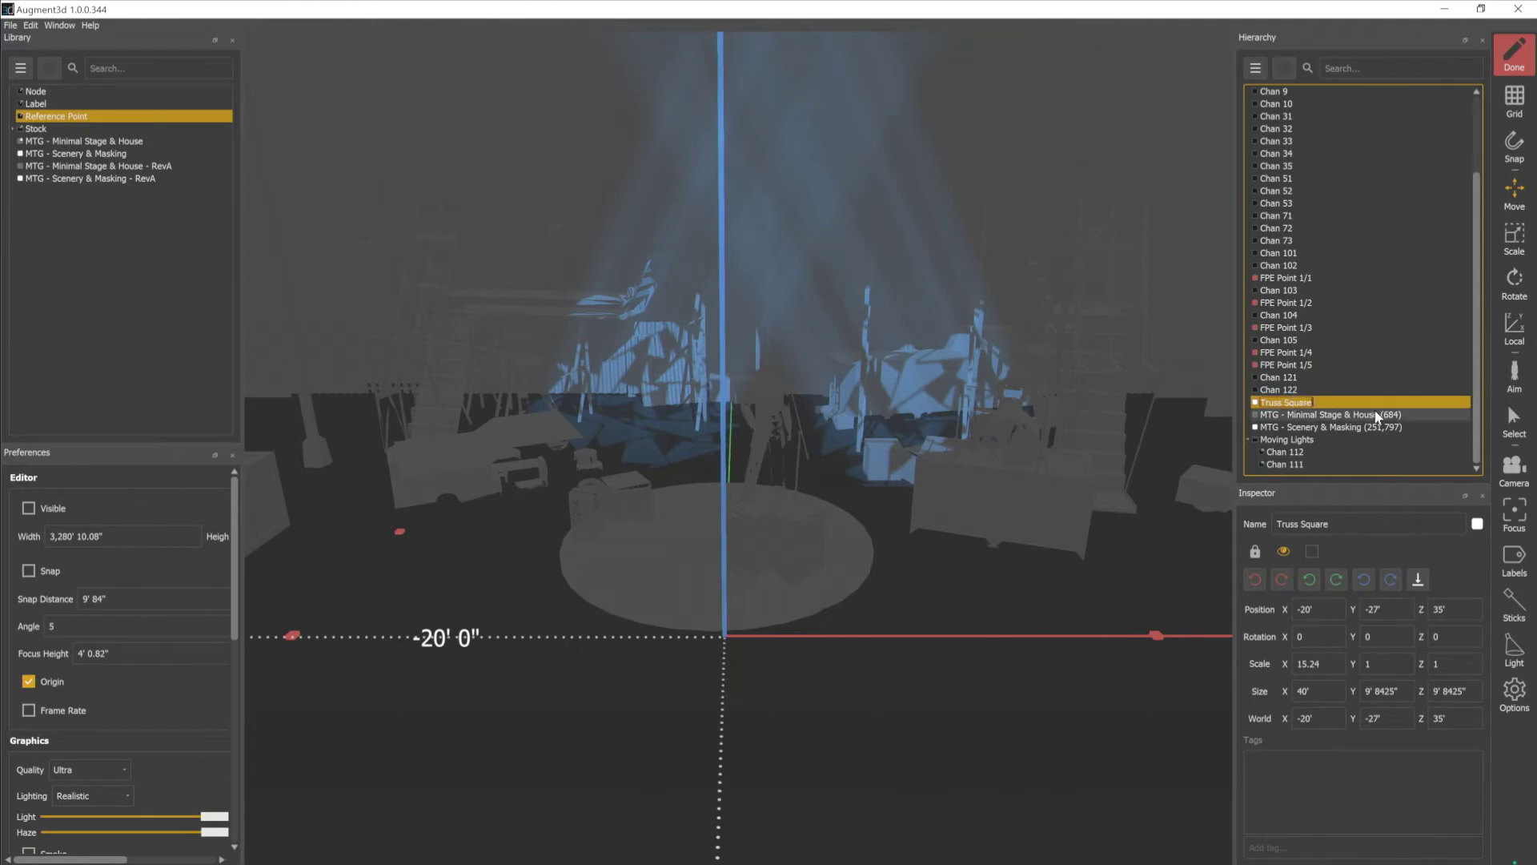
key("BackSpace")
type("FOH Truss")
key("Return")
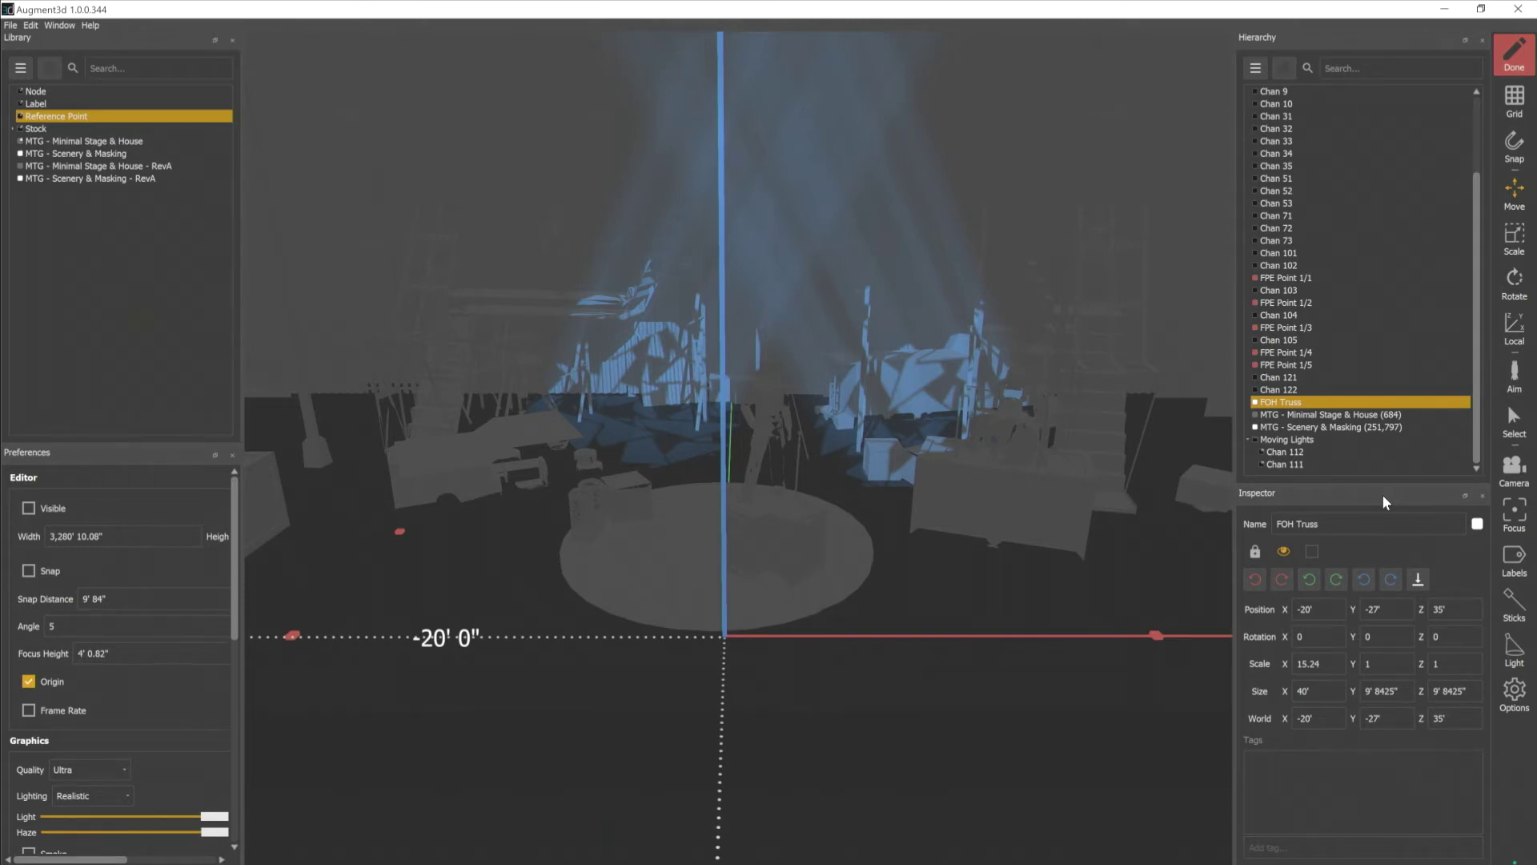
Select Chan 101–105 and Chan 1–10 and move them into the FOH Truss group, expanded.
left_click(1327, 340)
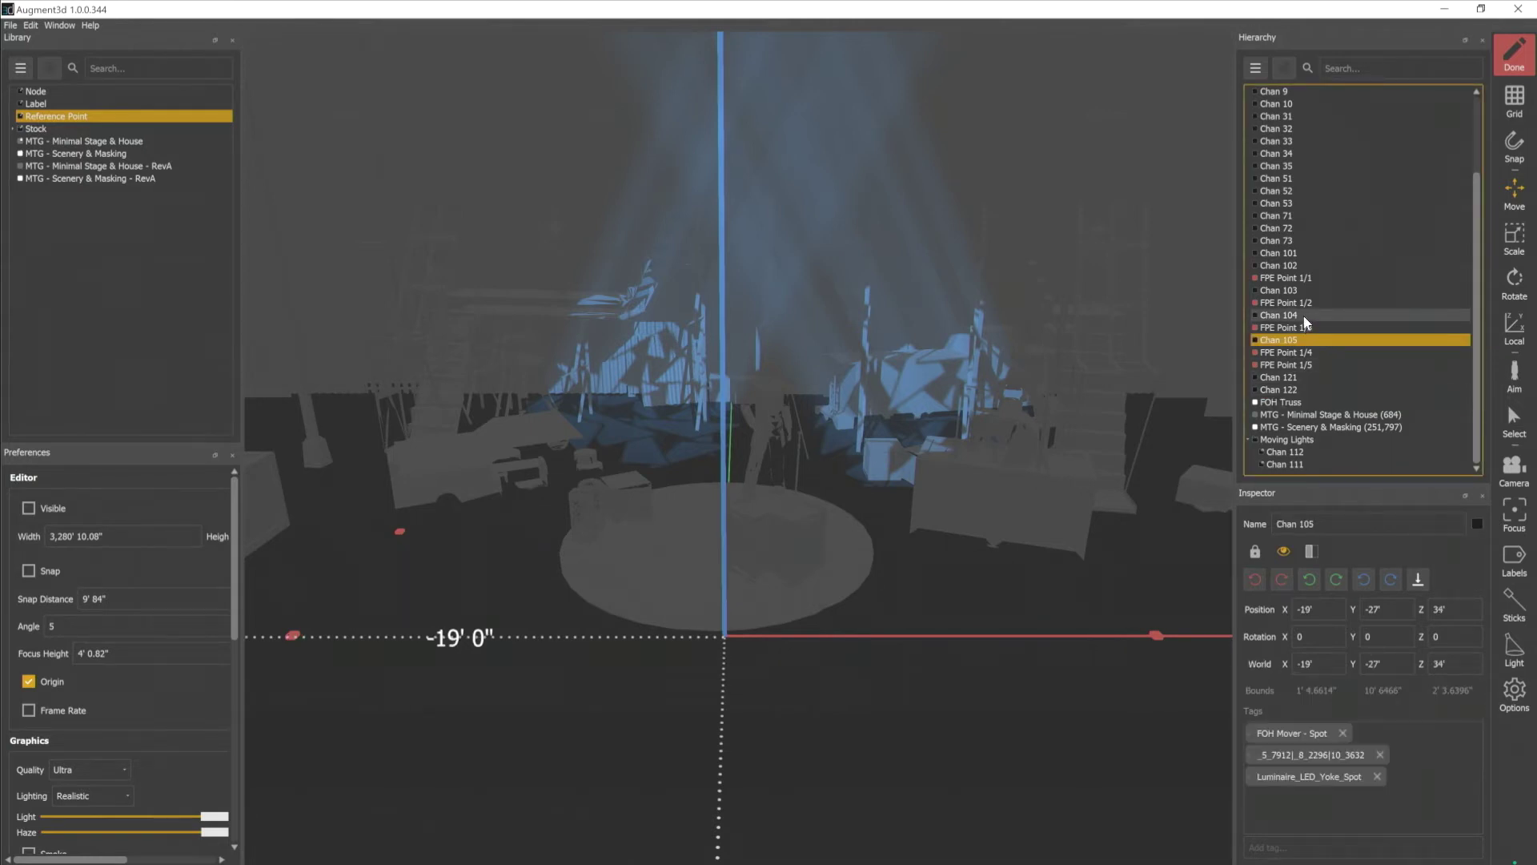
left_click(1314, 315, "ctrl")
left_click(1307, 290, "ctrl")
left_click(1305, 265, "ctrl")
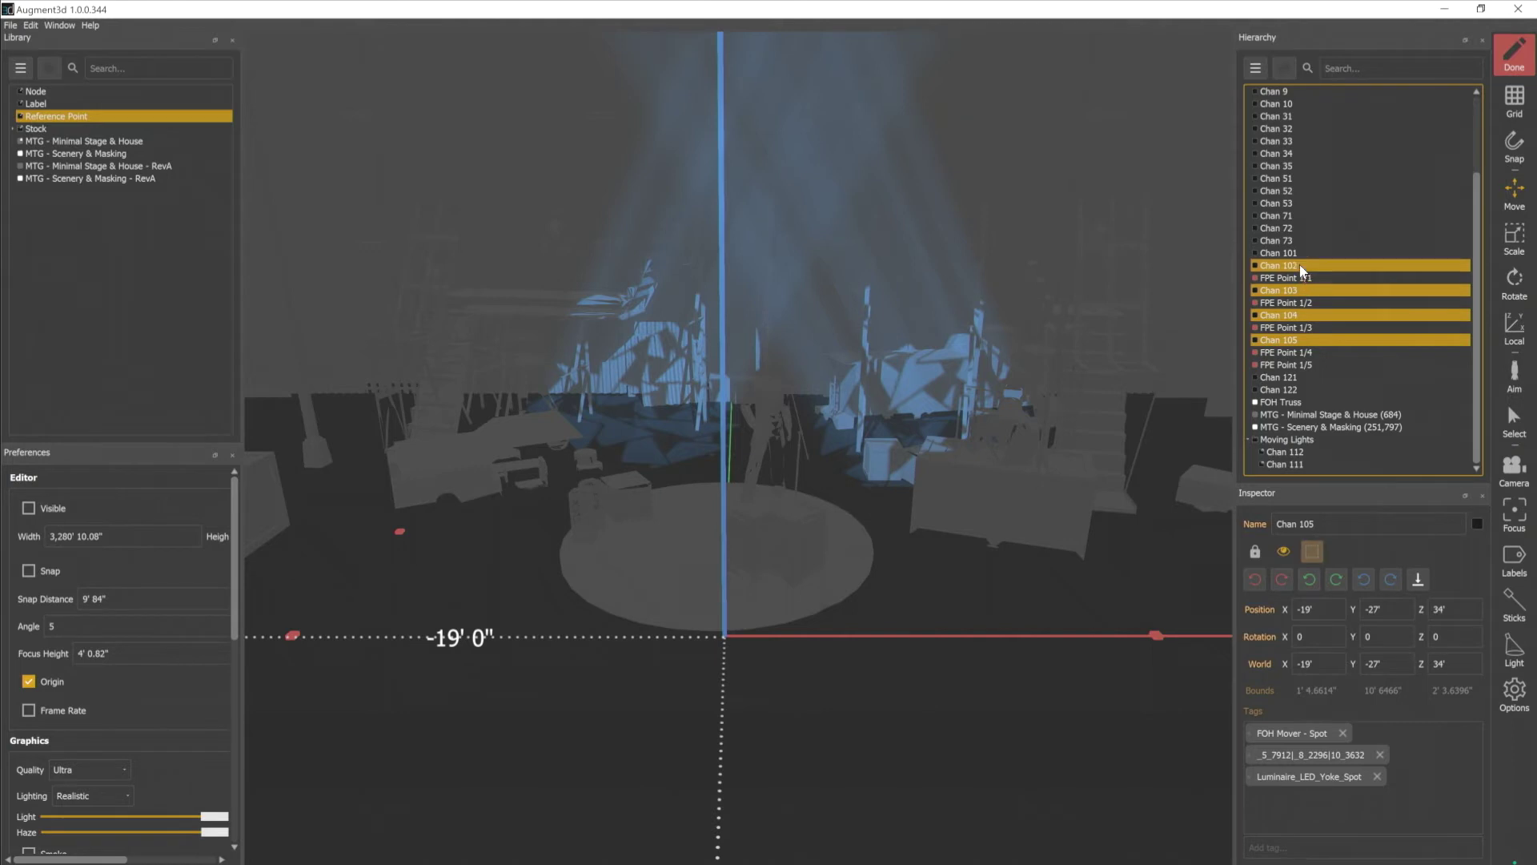
left_click(1306, 253, "ctrl")
scroll(1345, 301, "up", 3)
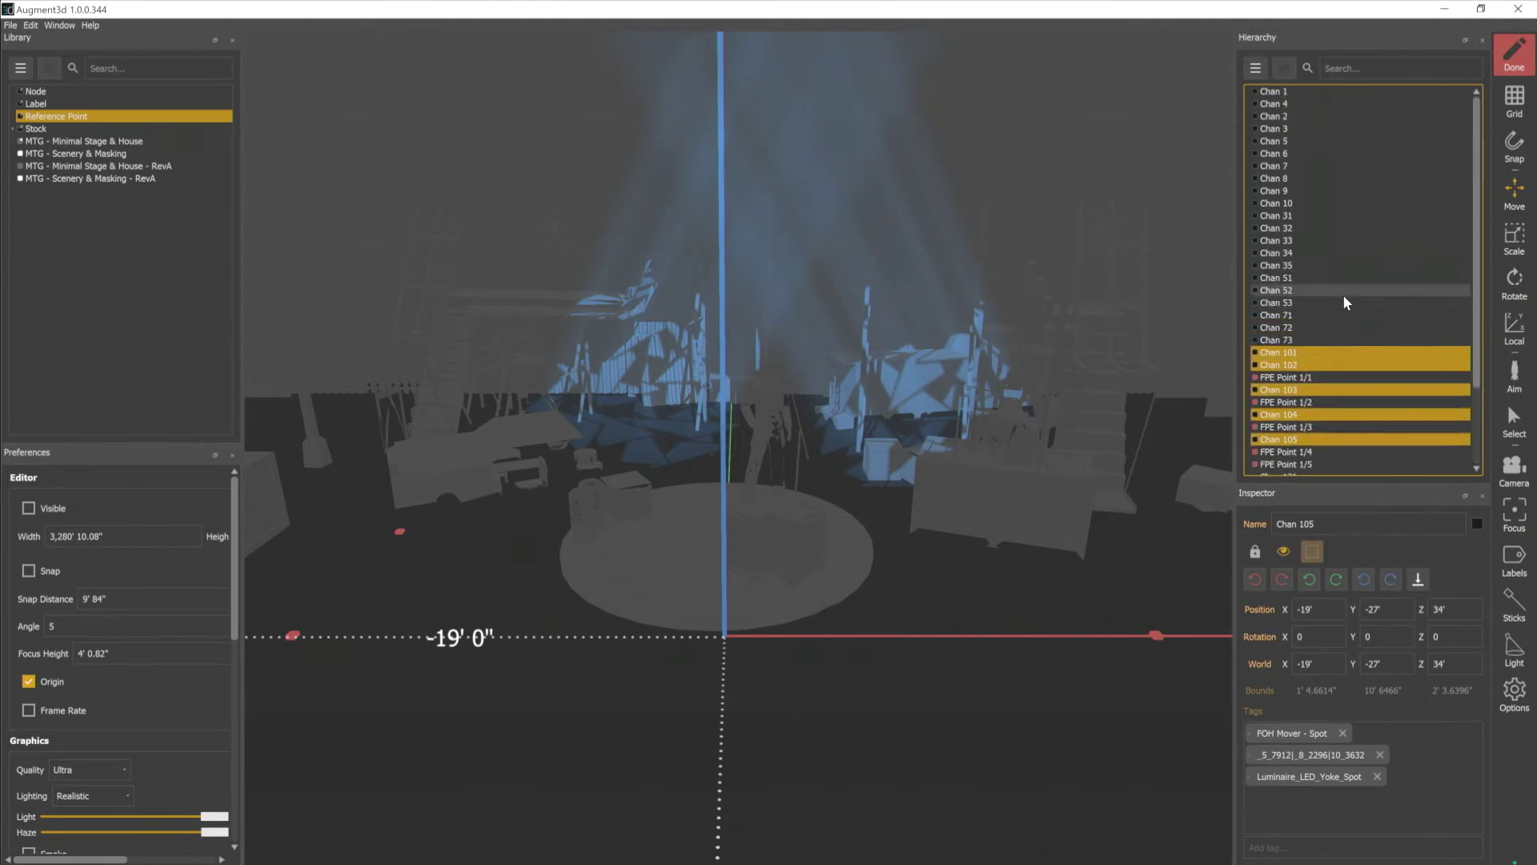
left_click_drag(1286, 94, 1301, 204, "ctrl")
scroll(1320, 239, "down", 3)
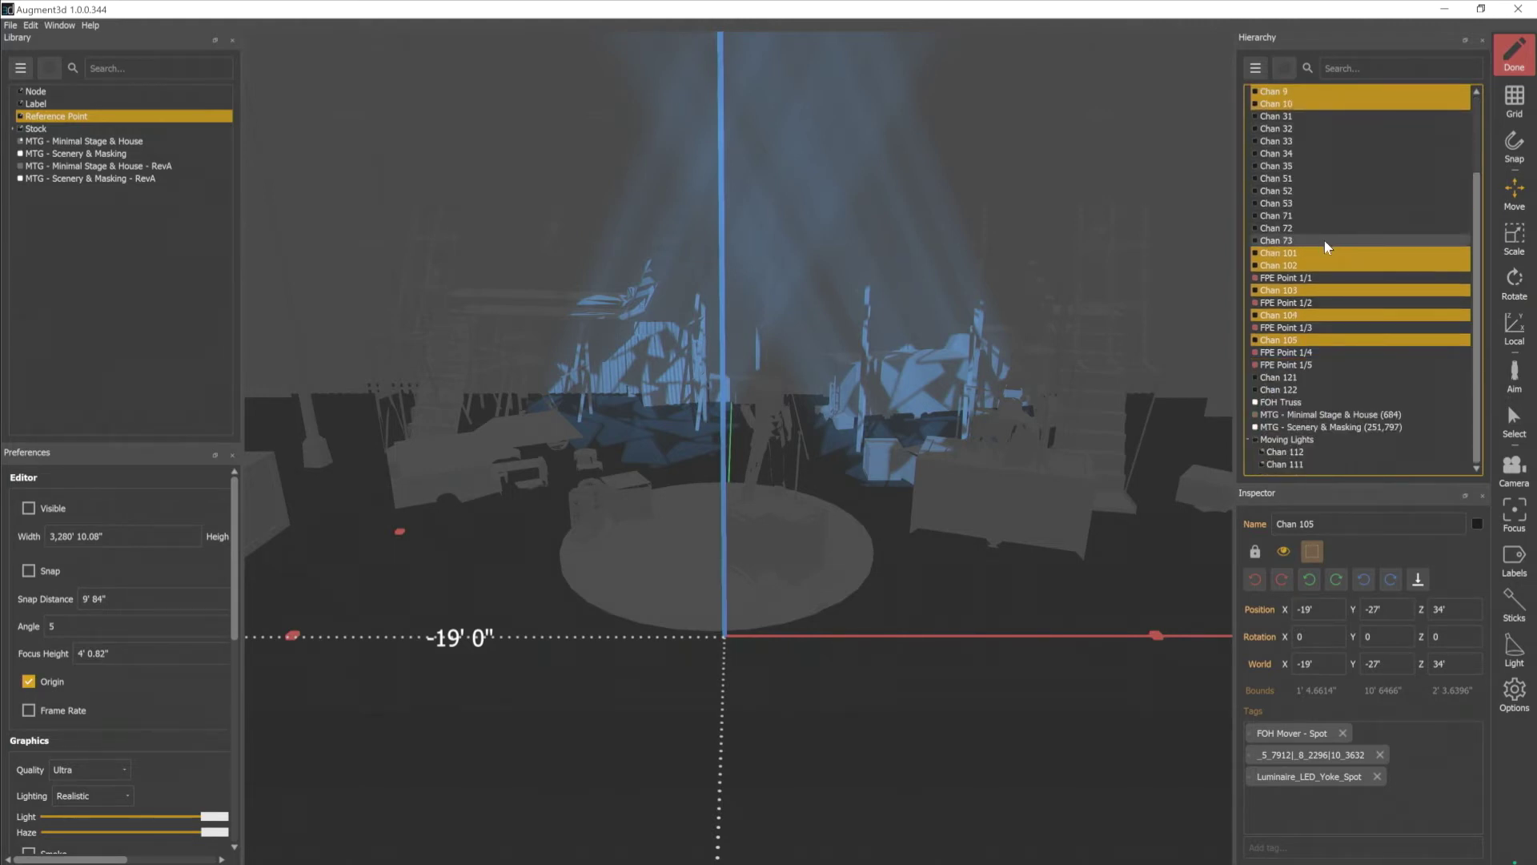
left_click_drag(1322, 267, 1289, 411)
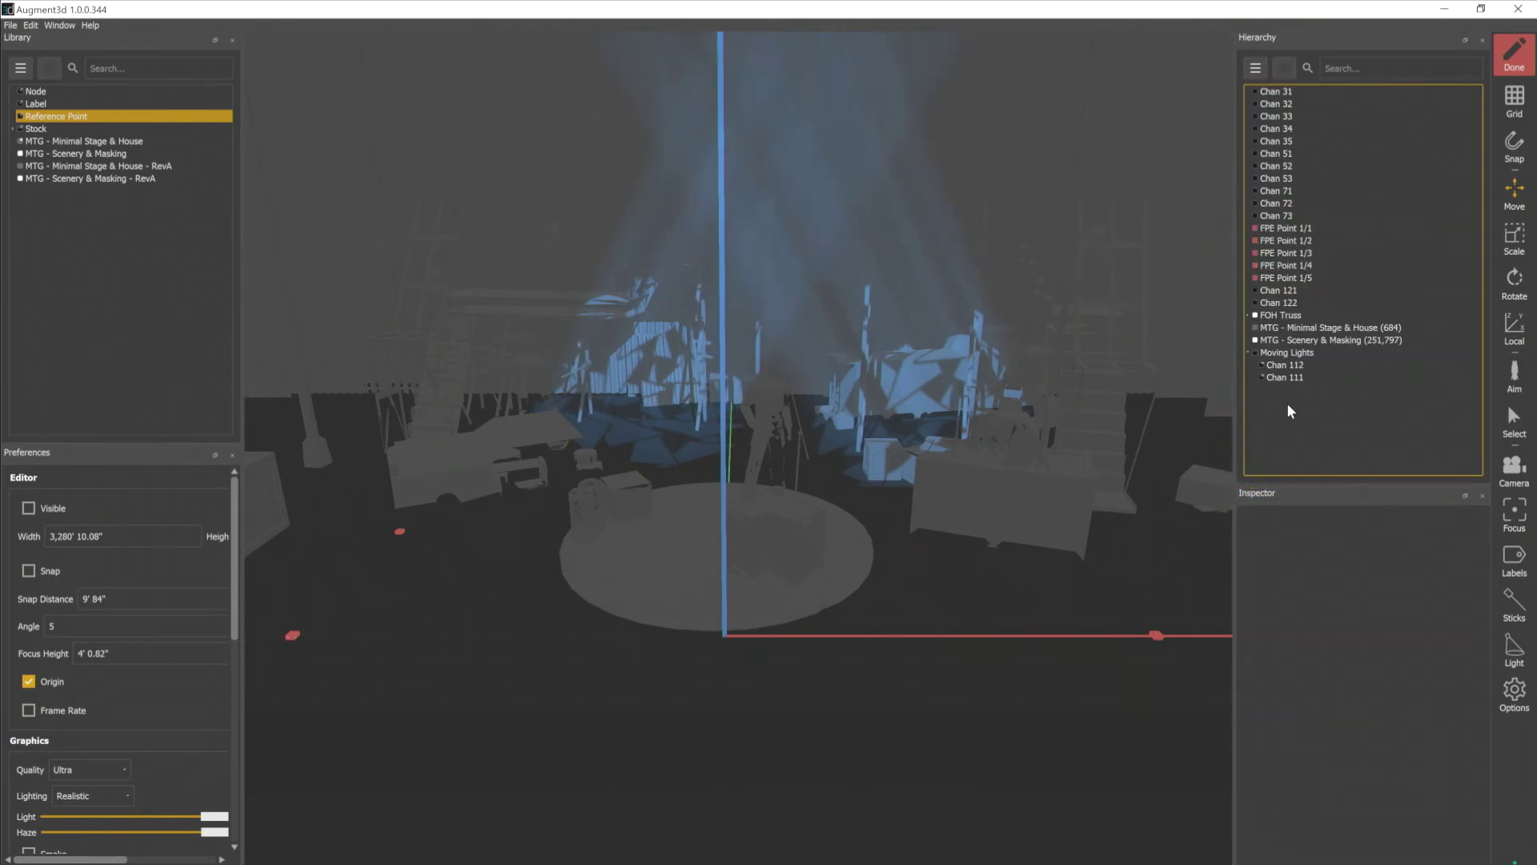
left_click(1248, 316)
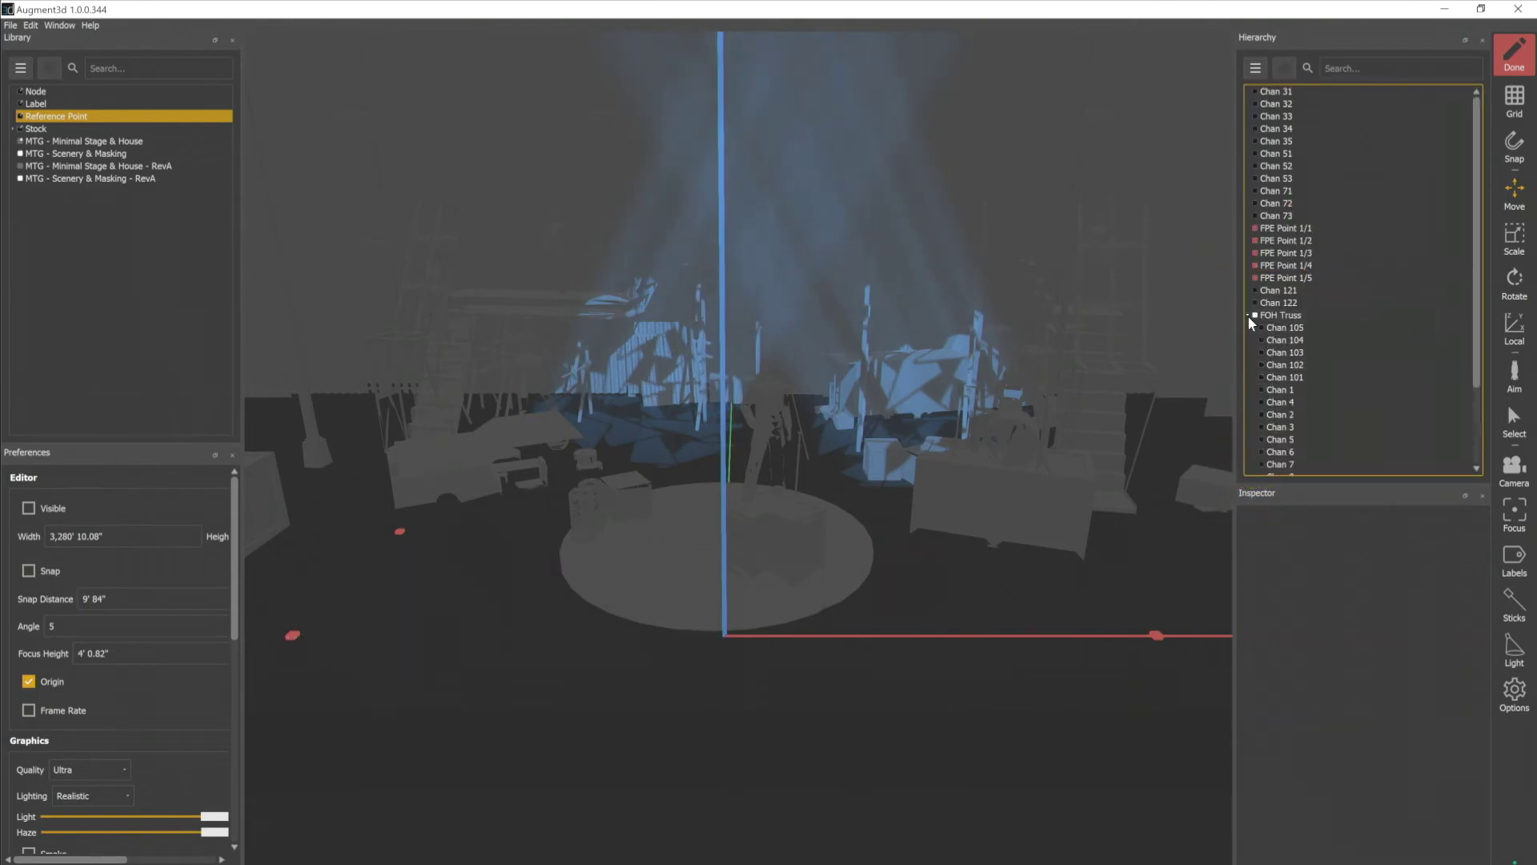
scroll(1361, 349, "down", 3)
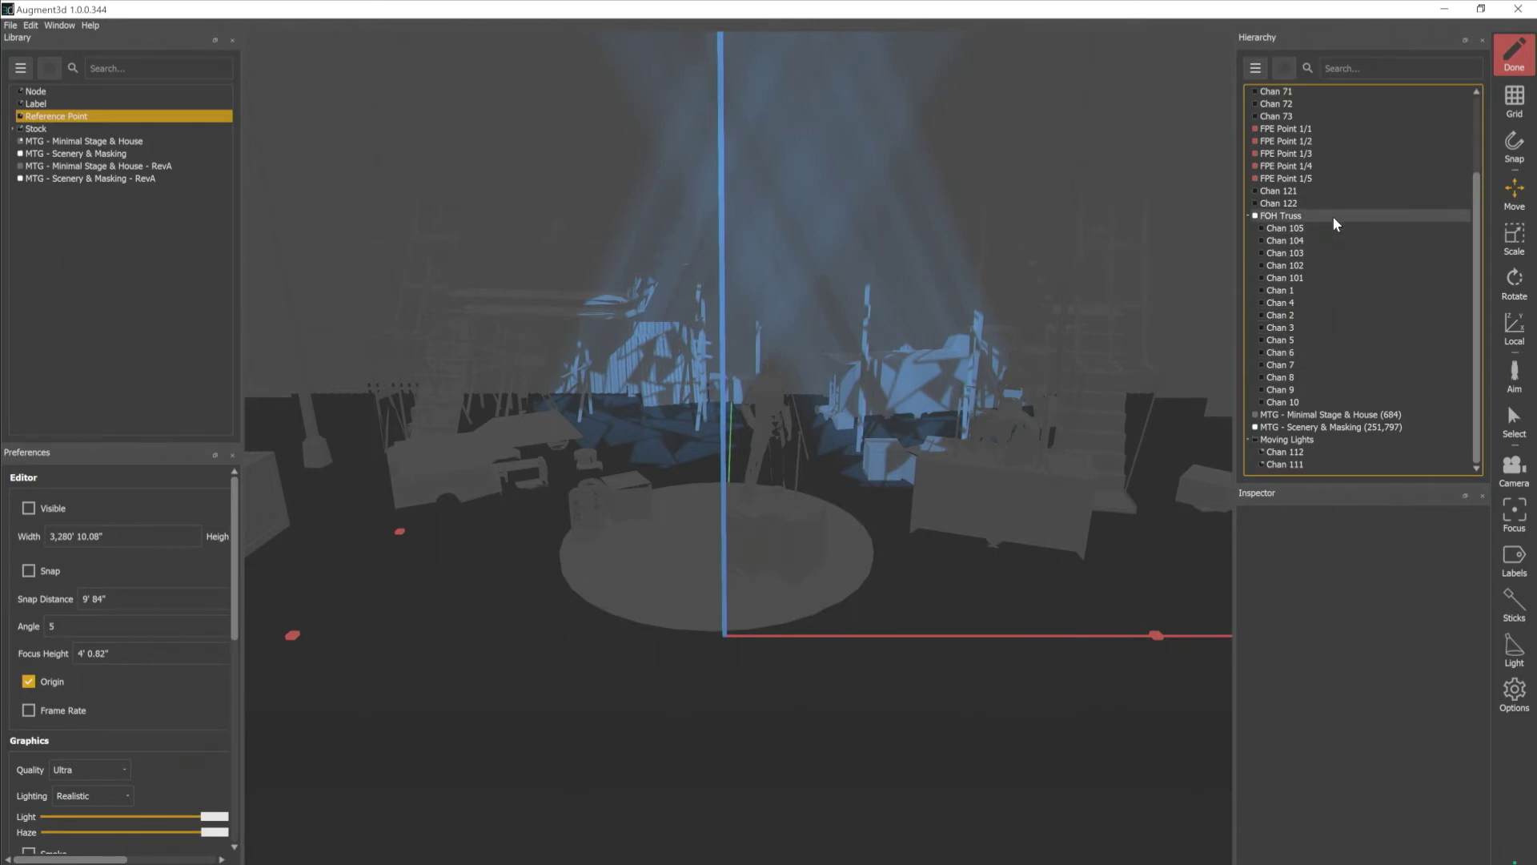
Frame the whole stage in view and inspect the FOH truss with its lights.
left_click(857, 480)
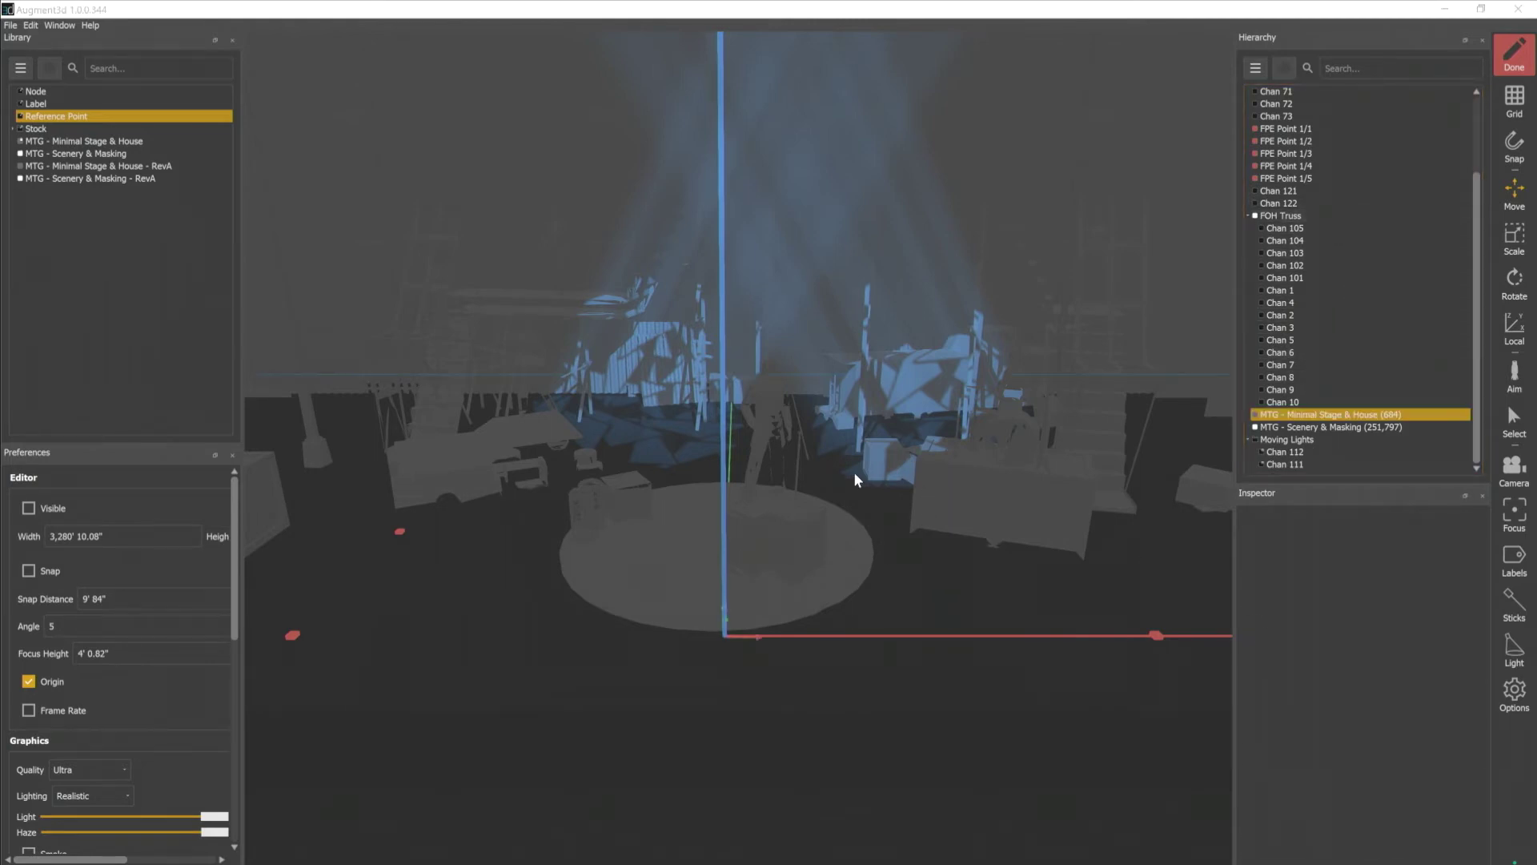
key("f")
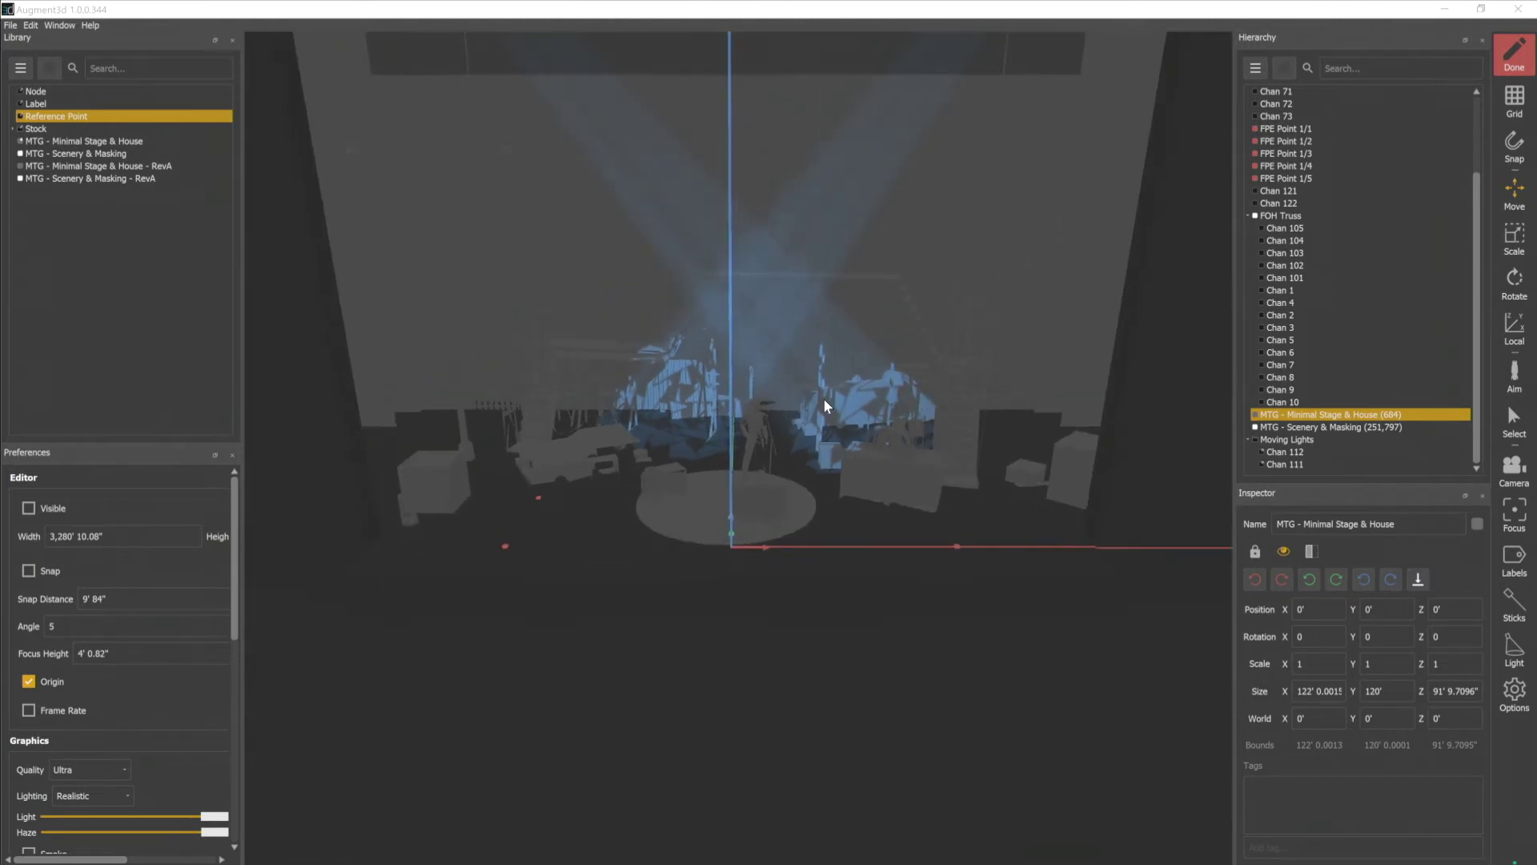
scroll(780, 553, "down", 5)
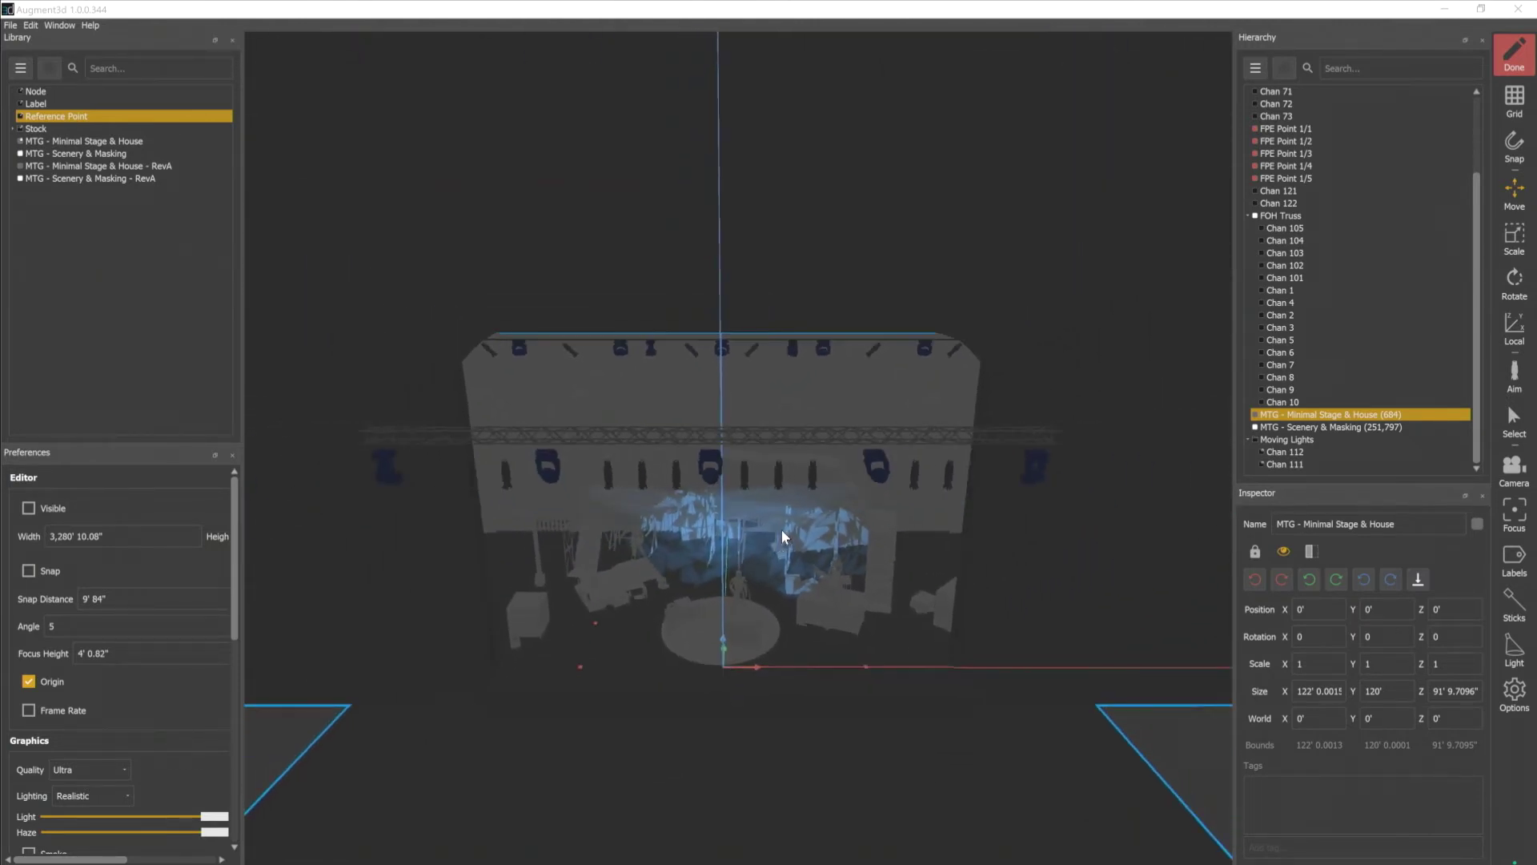
left_click(435, 440)
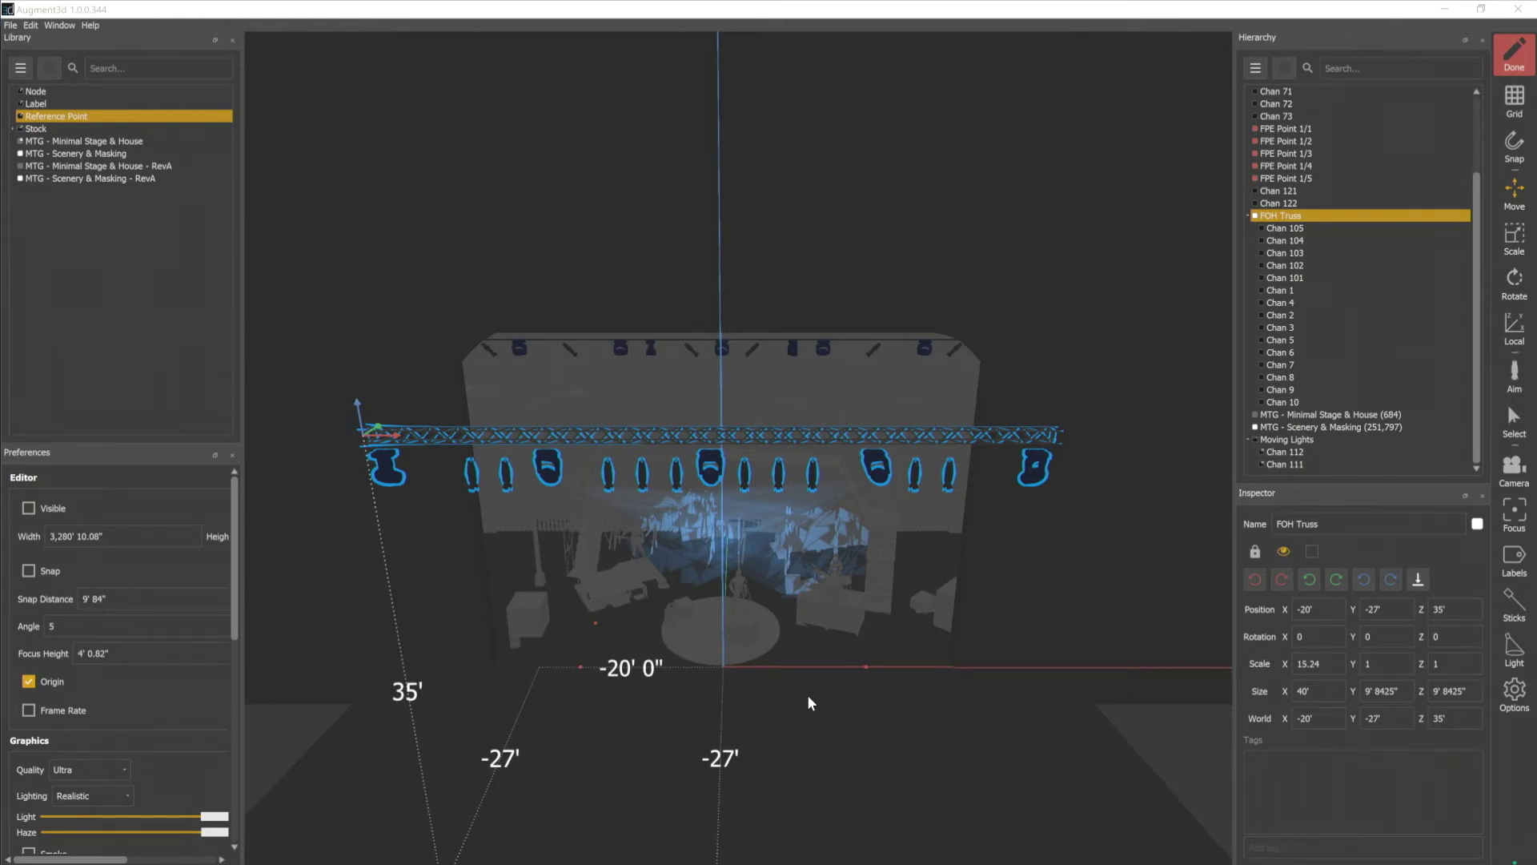
left_click(1127, 333)
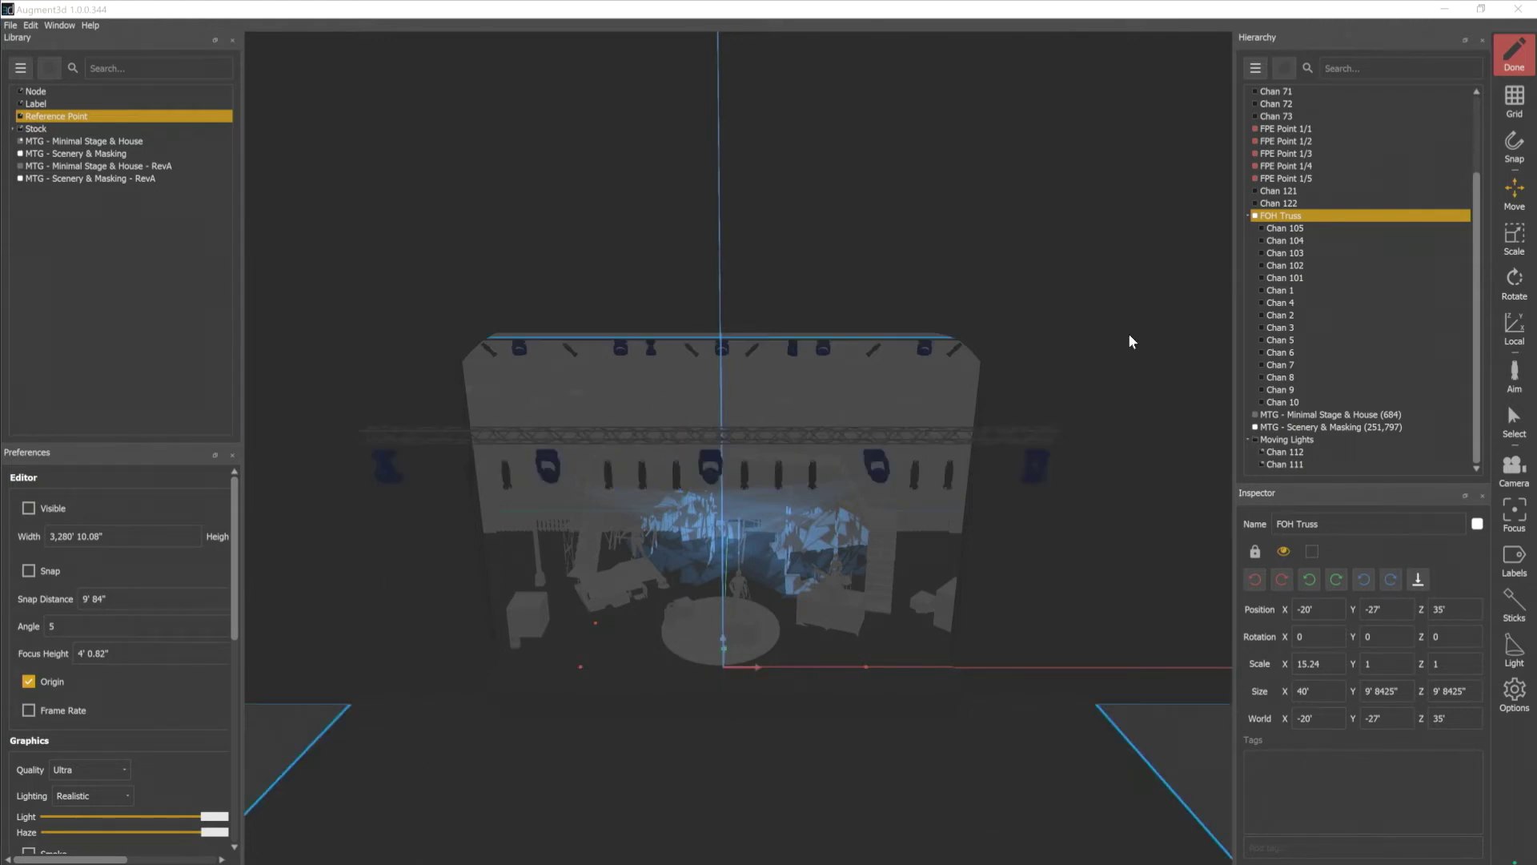
Inspect the truss fixtures, ending with Chan 101 through Chan 105 selected together.
left_click(881, 474)
left_click(712, 475)
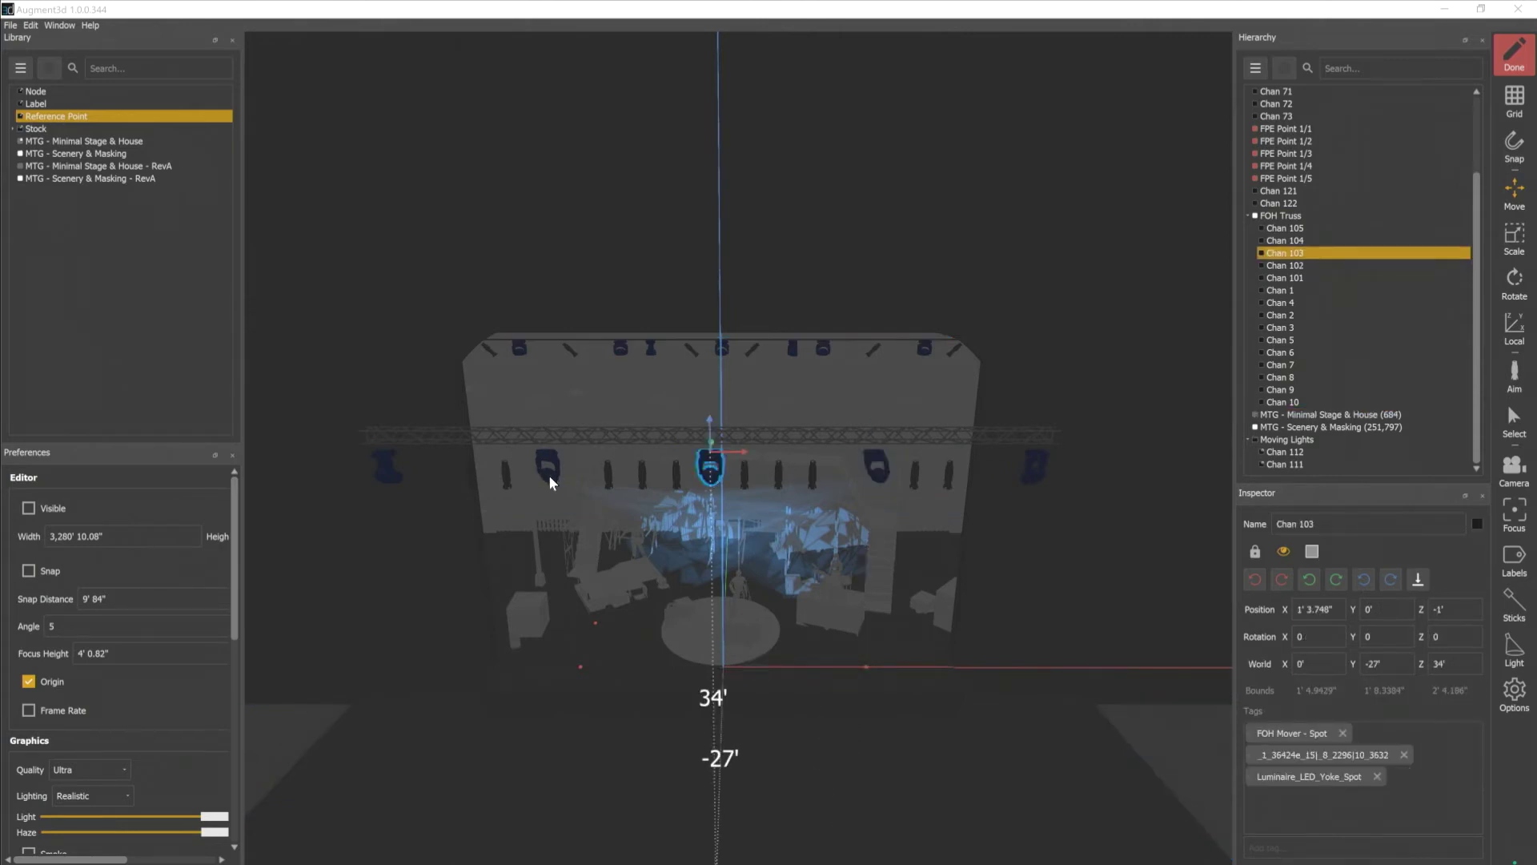
left_click(551, 474)
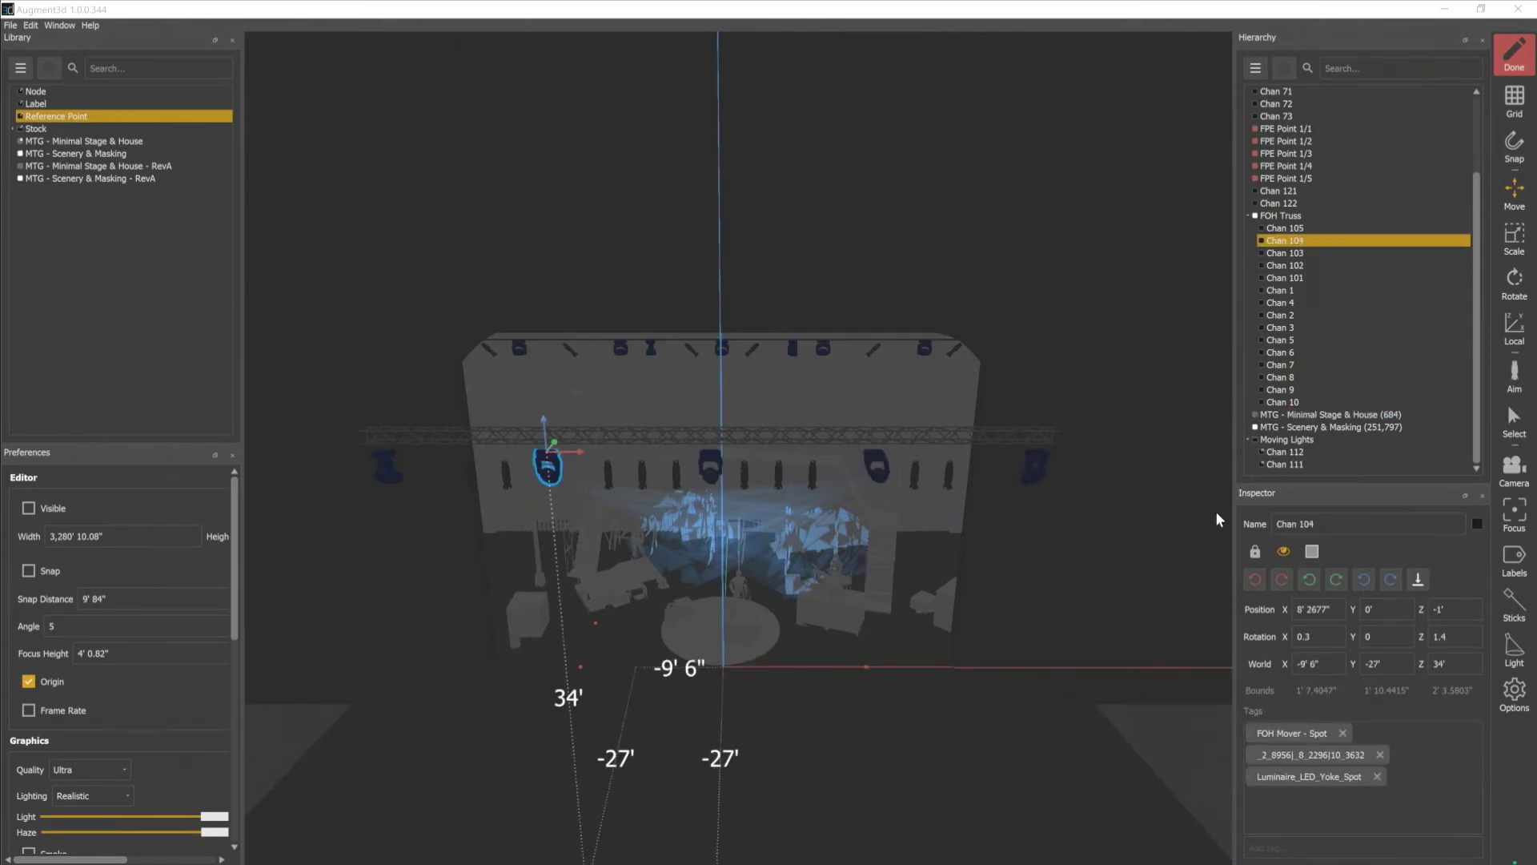
left_click(1303, 277)
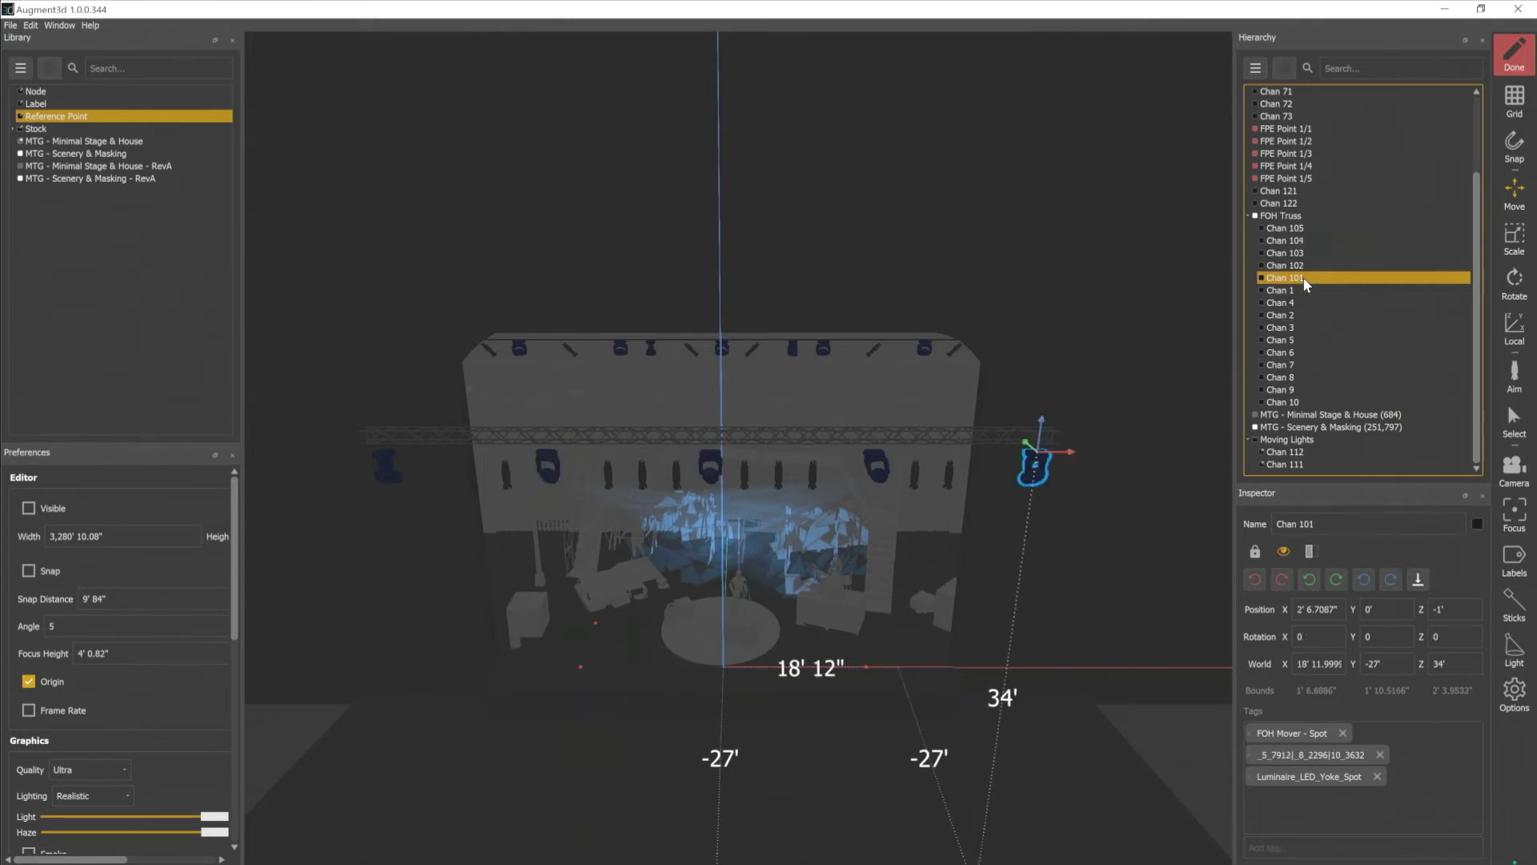
left_click(1304, 229, "shift")
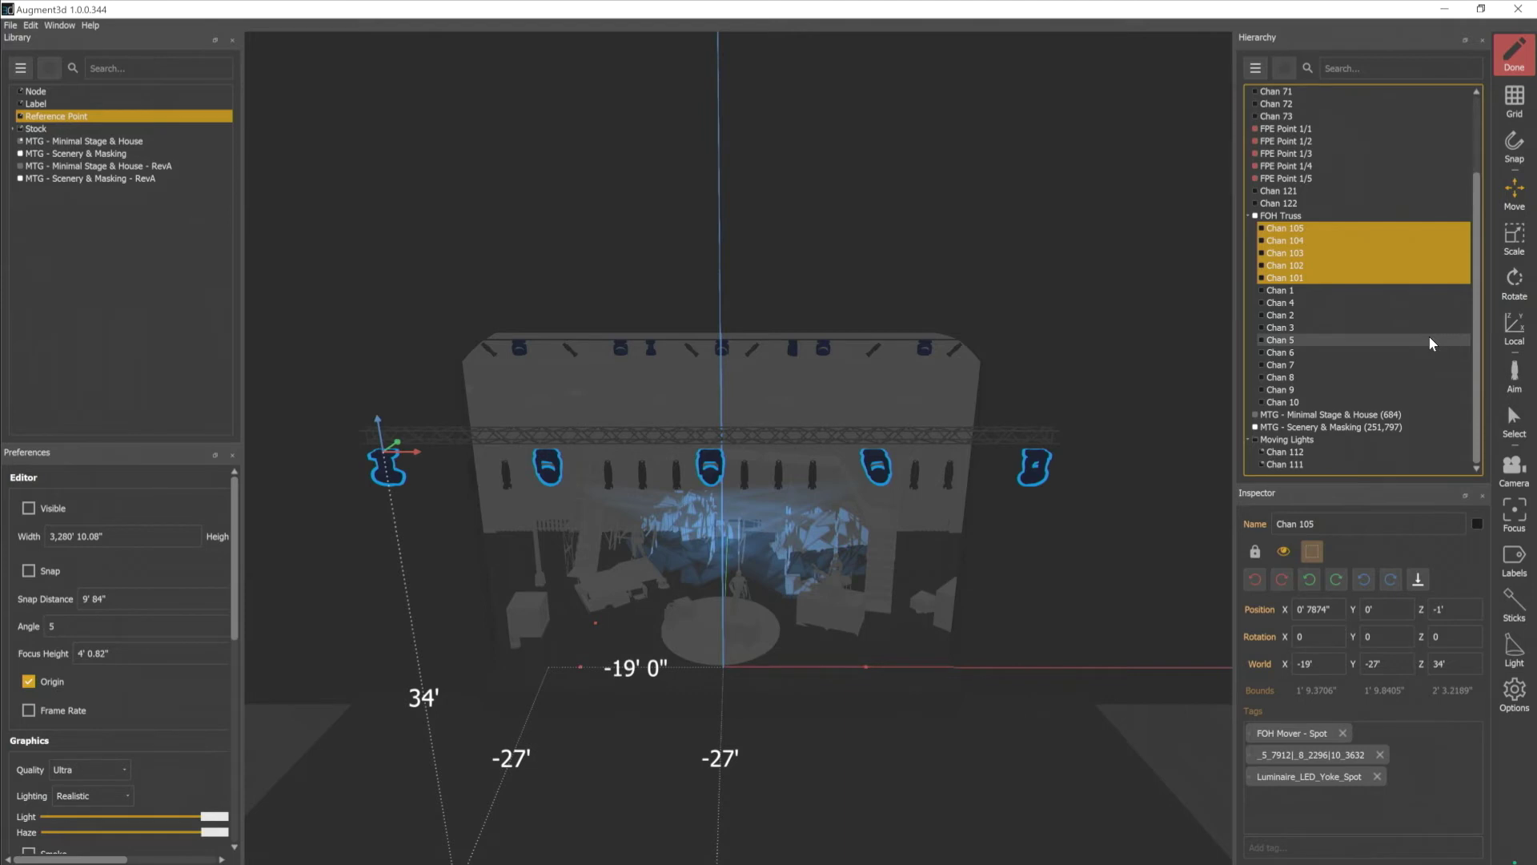
Select only Chan 105, lock it in the Inspector, then unlock it again.
left_click(1311, 230)
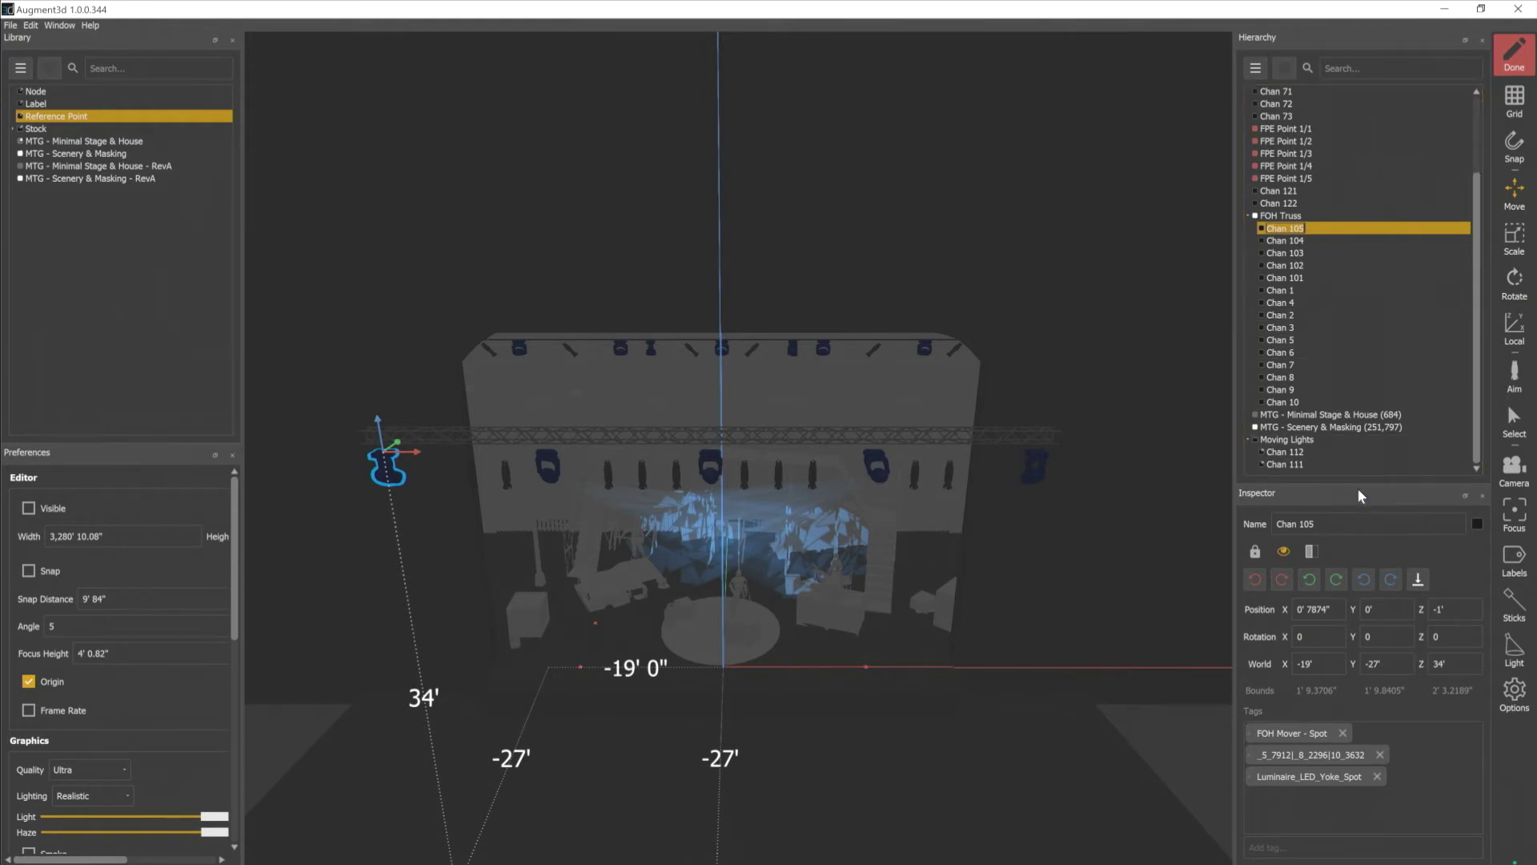
left_click(1346, 524)
left_click(1256, 553)
left_click(1256, 553)
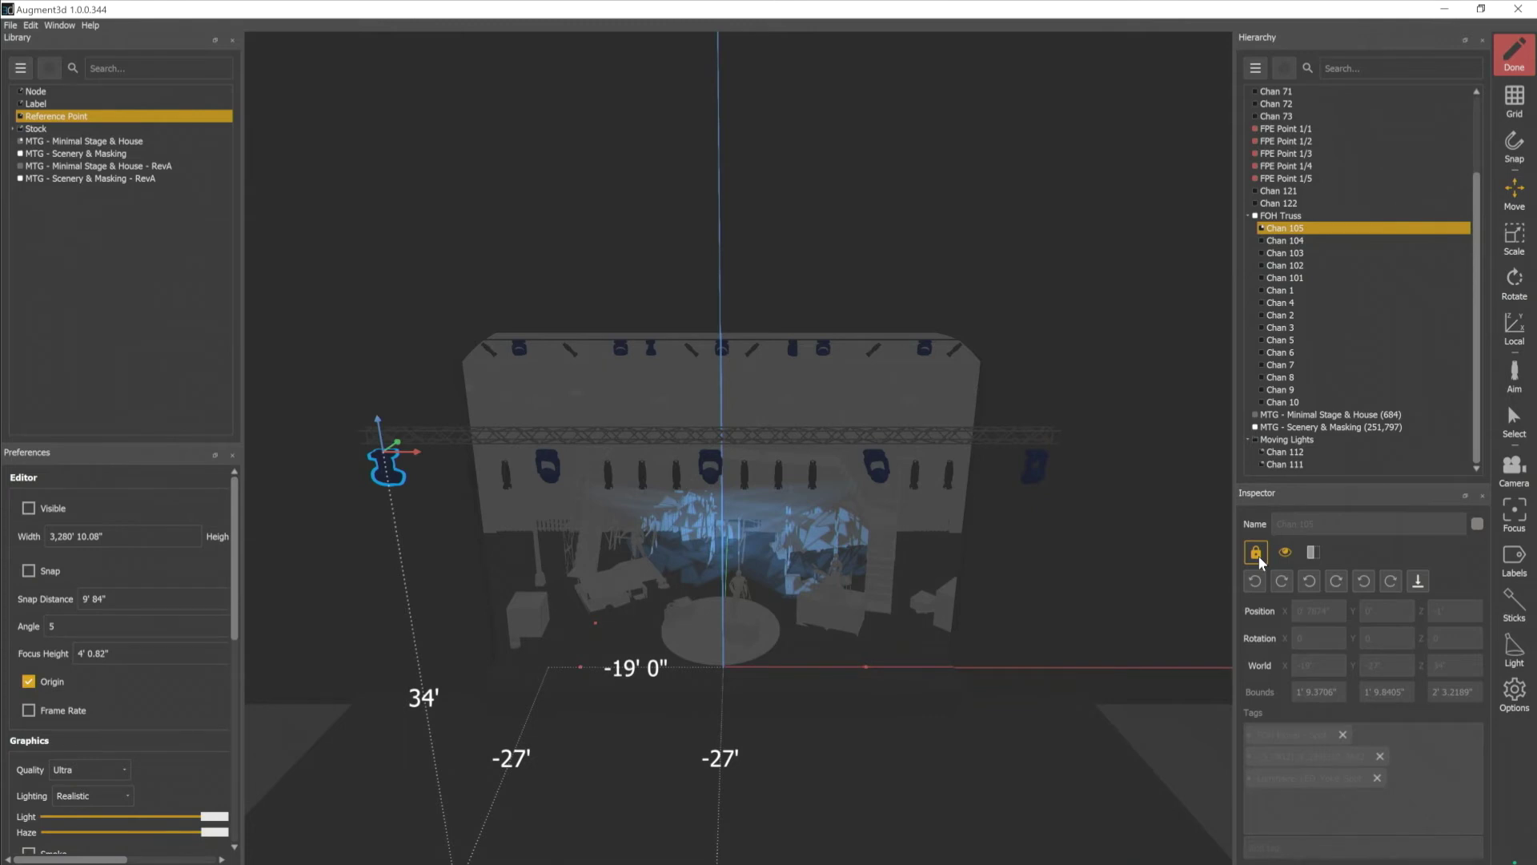
left_click(1256, 553)
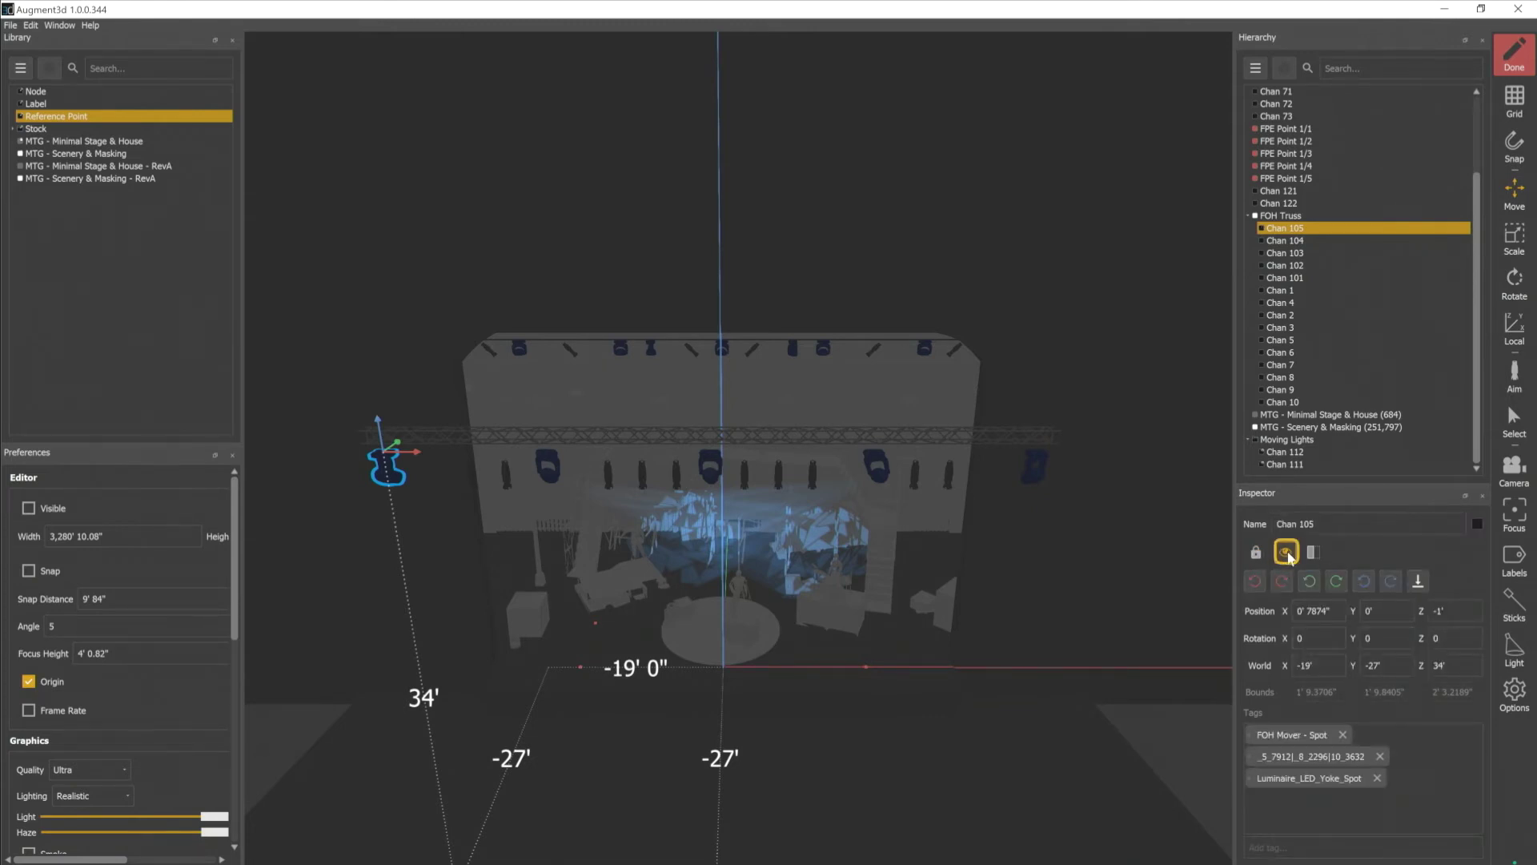
Hide and reshow Chan 105, then the FOH Truss, and collapse the library's 3D shapes.
left_click(1285, 551)
left_click(1286, 551)
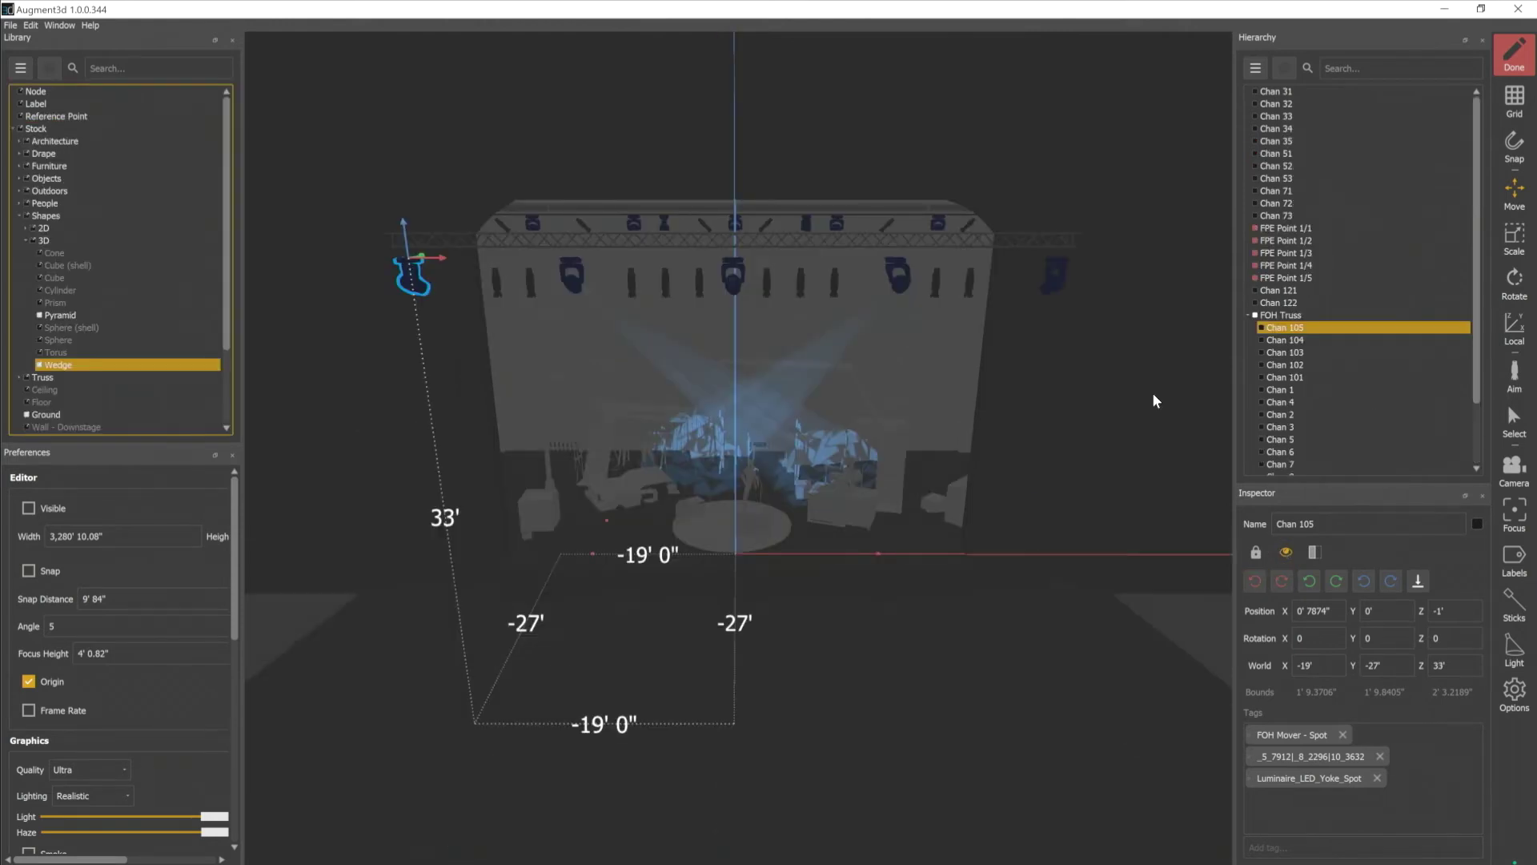
left_click(1024, 246)
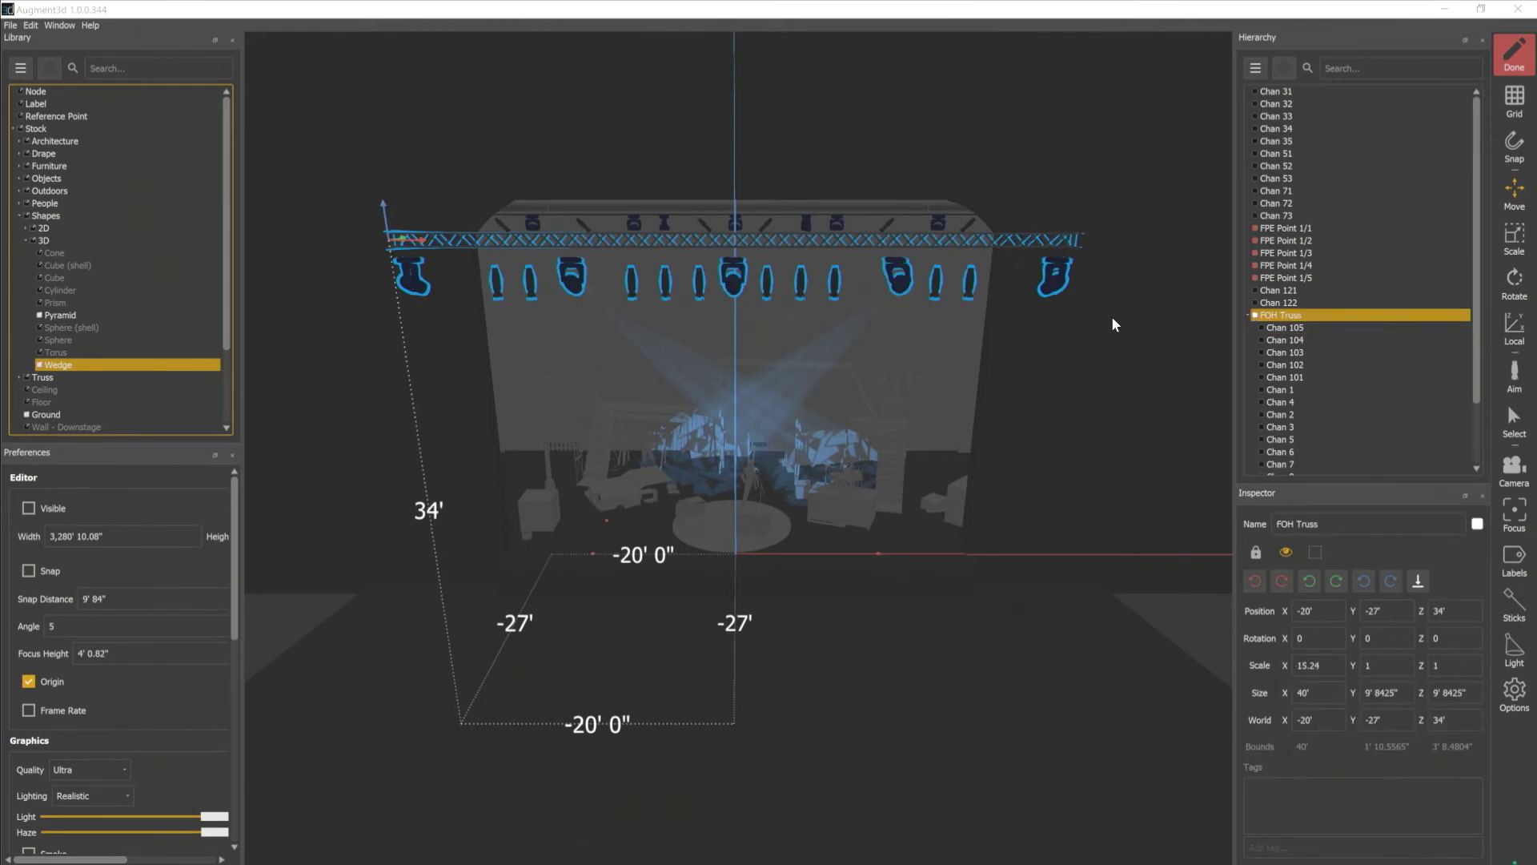
left_click(1290, 554)
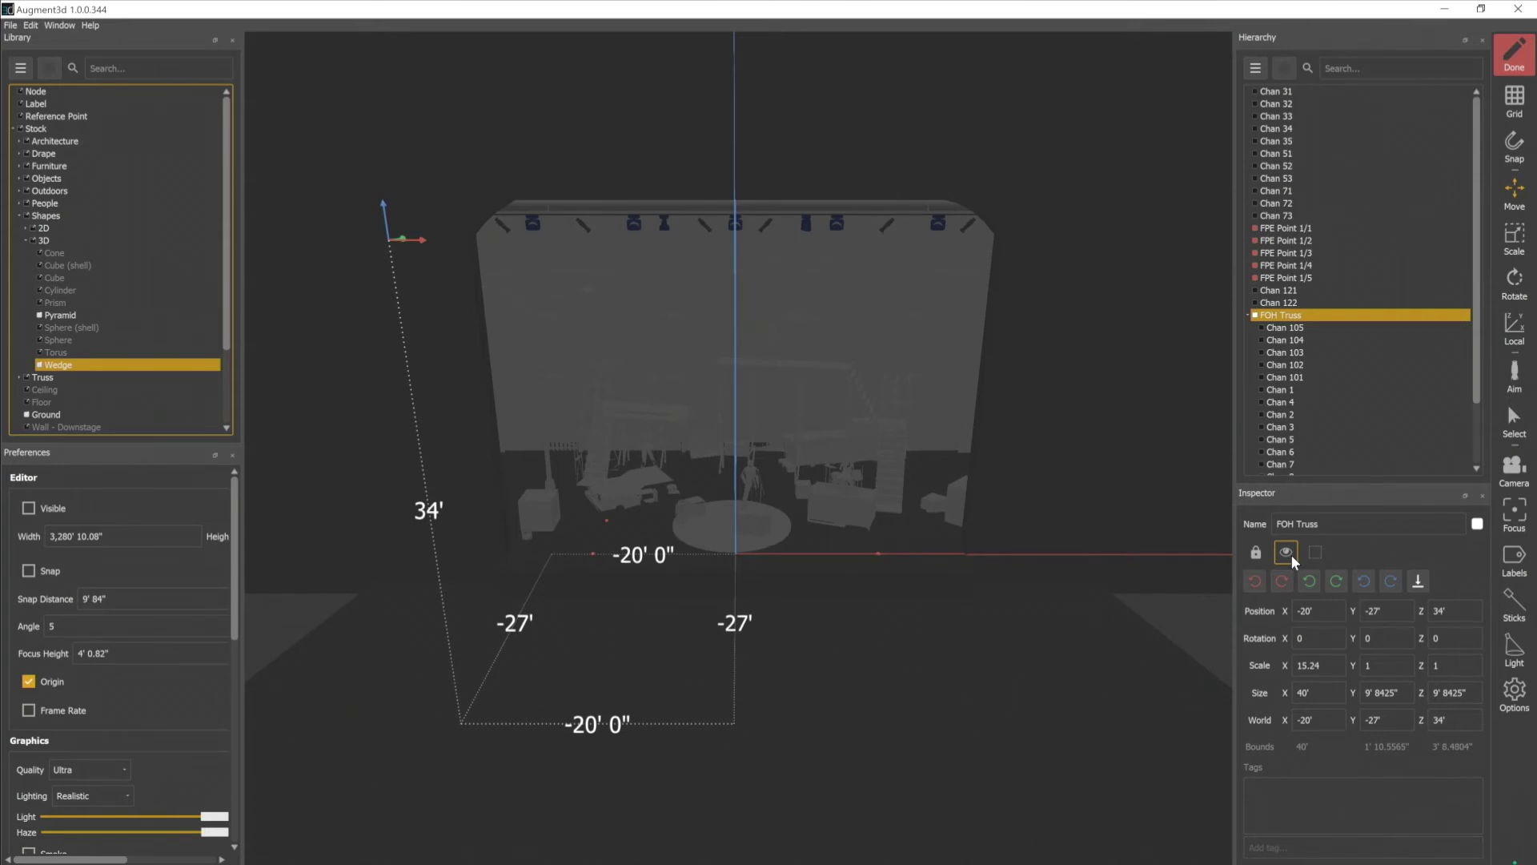
left_click(1286, 553)
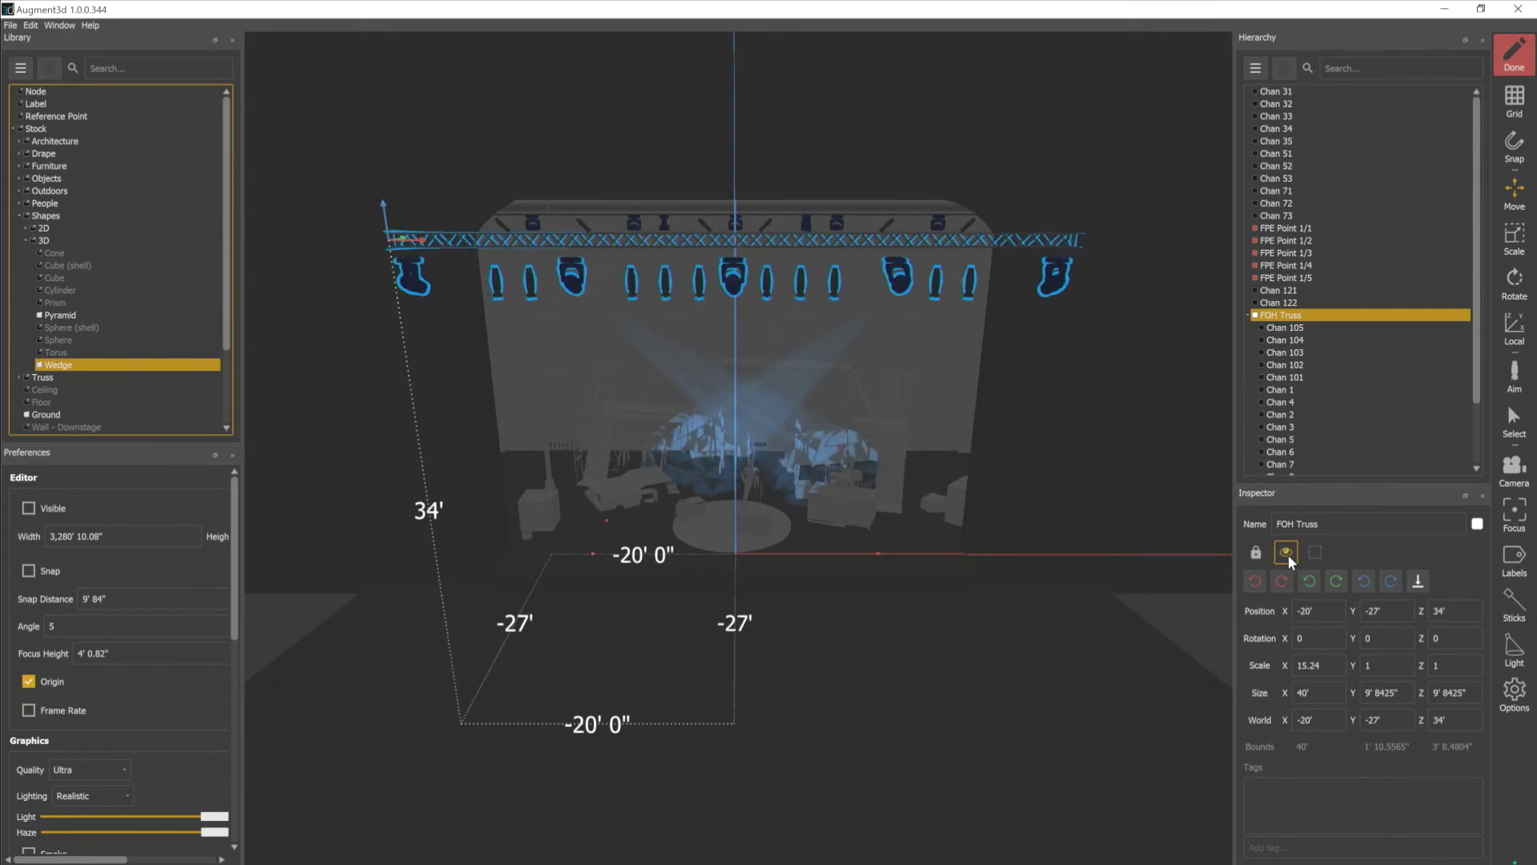
left_click(26, 240)
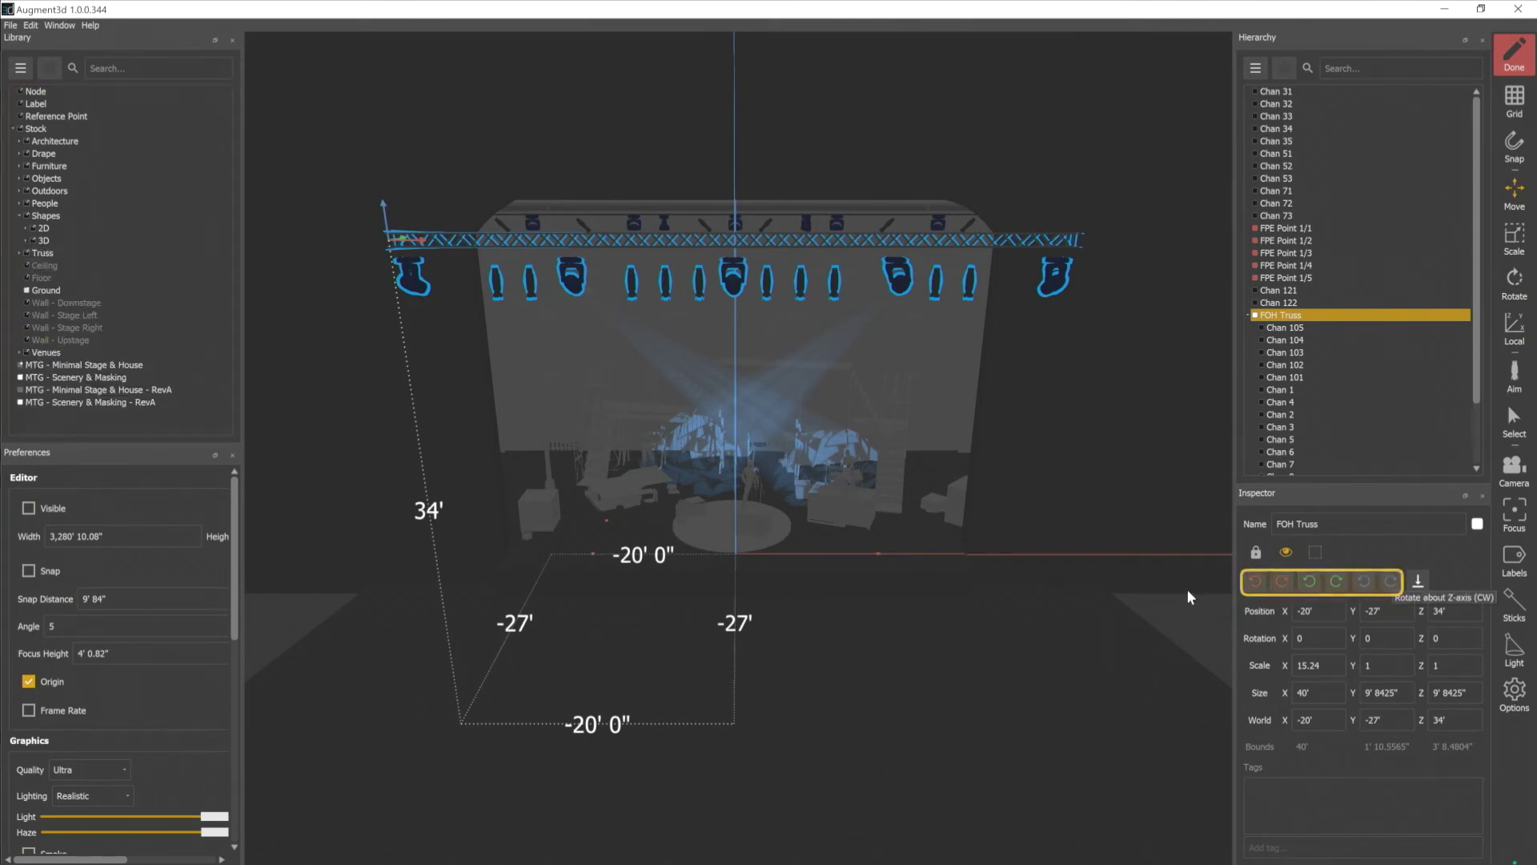
Drop a Chair Desk from the library's Furniture category onto the stage centre and select it.
left_click(641, 552)
left_click(19, 215)
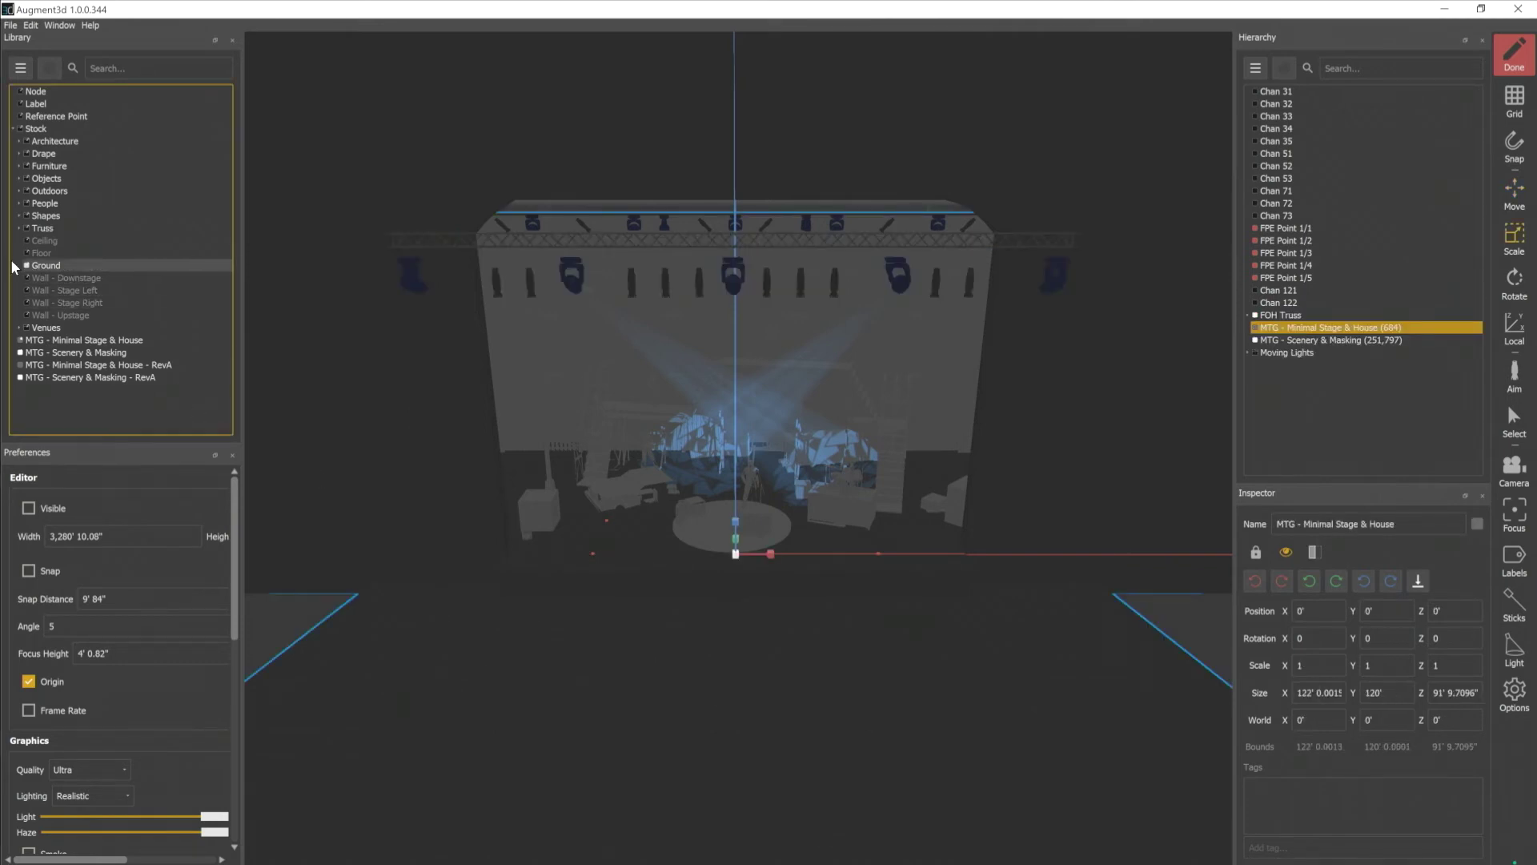
left_click(19, 166)
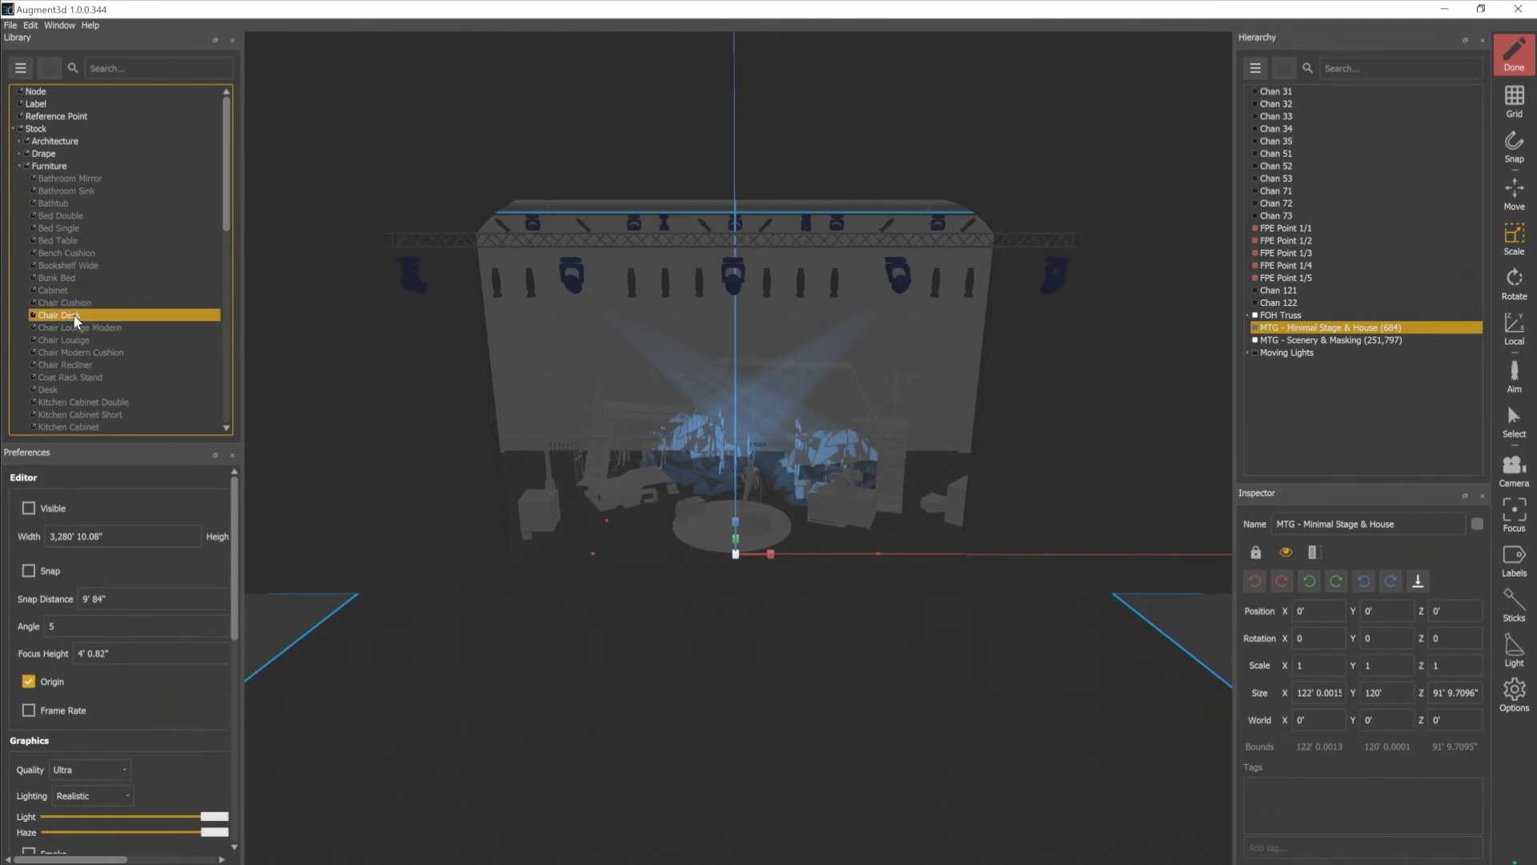
left_click_drag(81, 315, 770, 569)
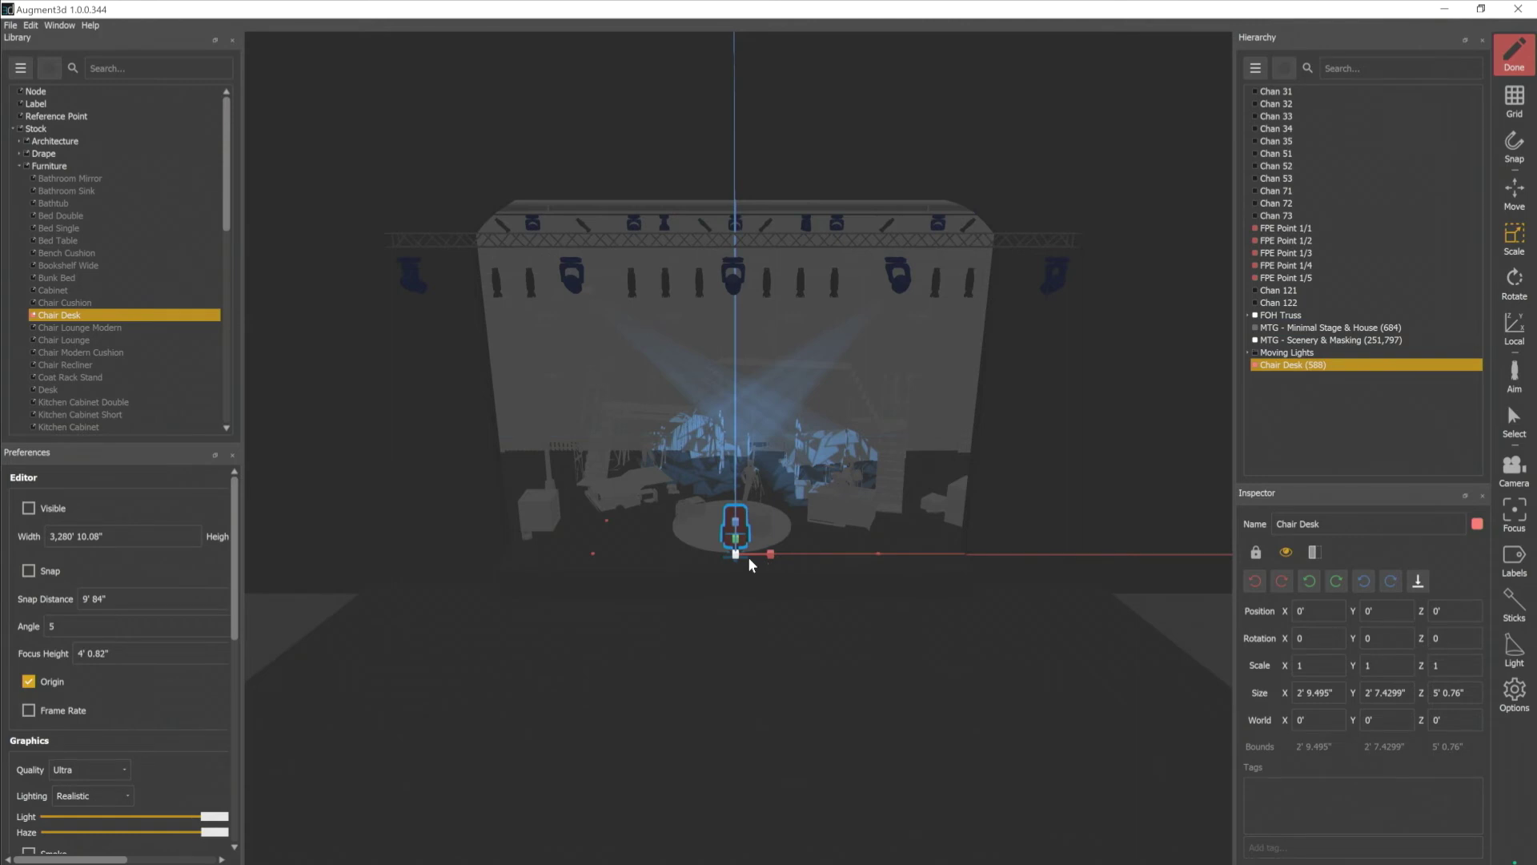
left_click(736, 560)
scroll(735, 561, "up", 5)
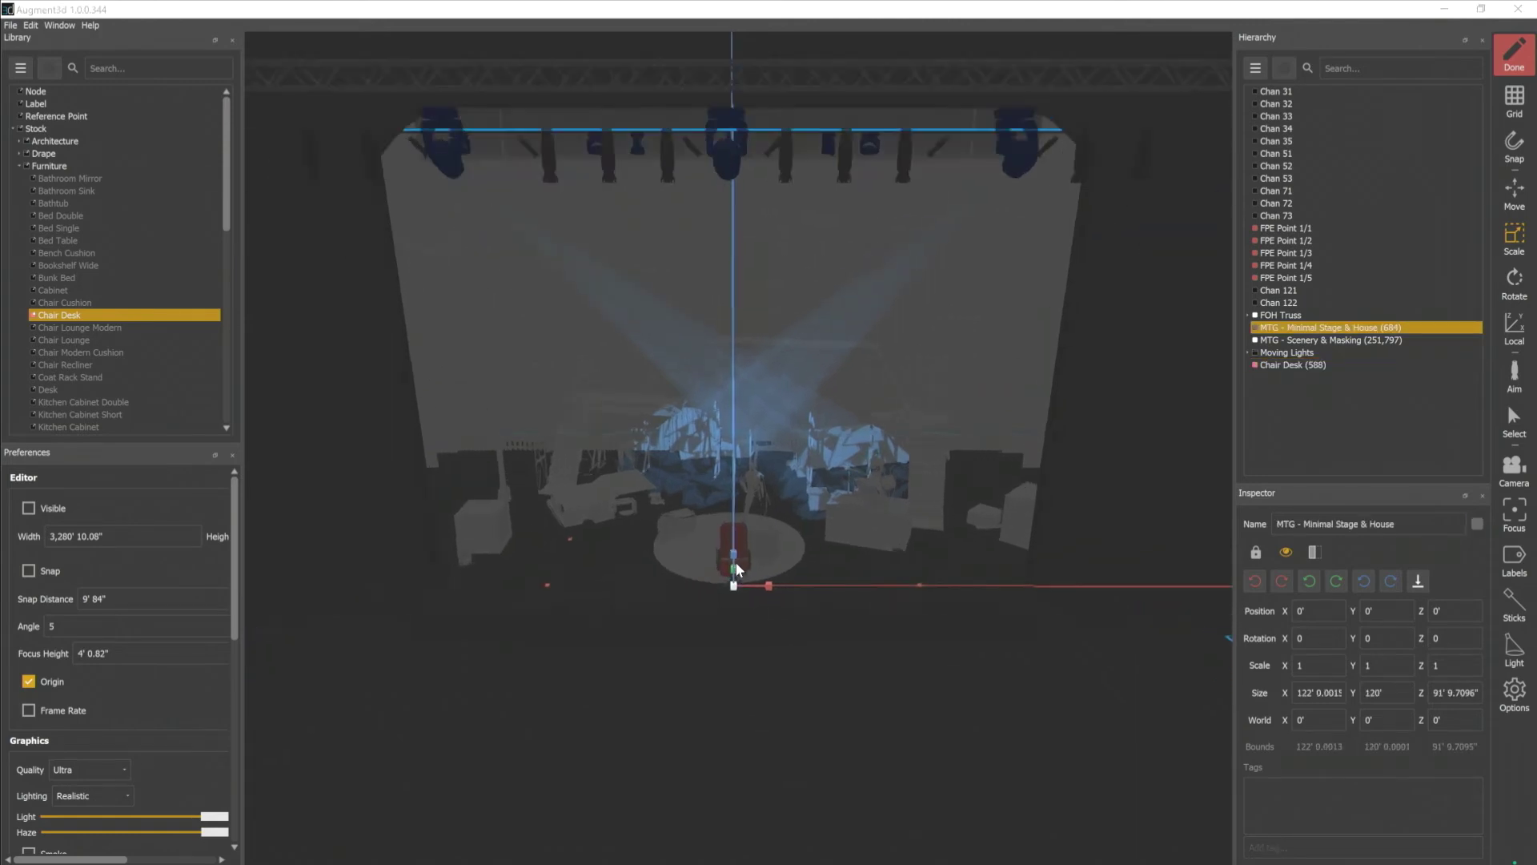
scroll(766, 608, "up", 5)
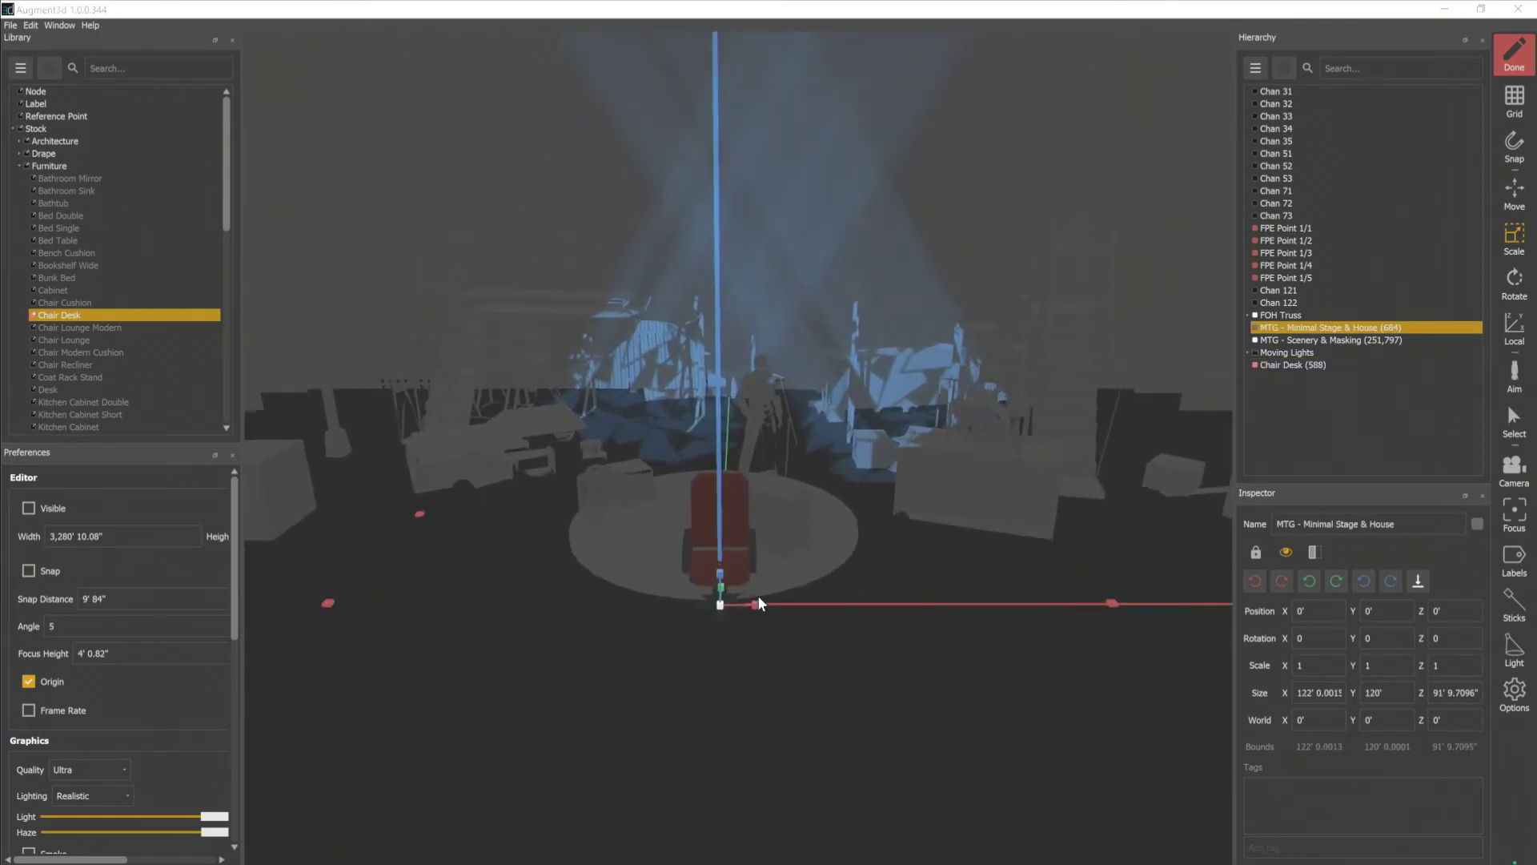
left_click(752, 569)
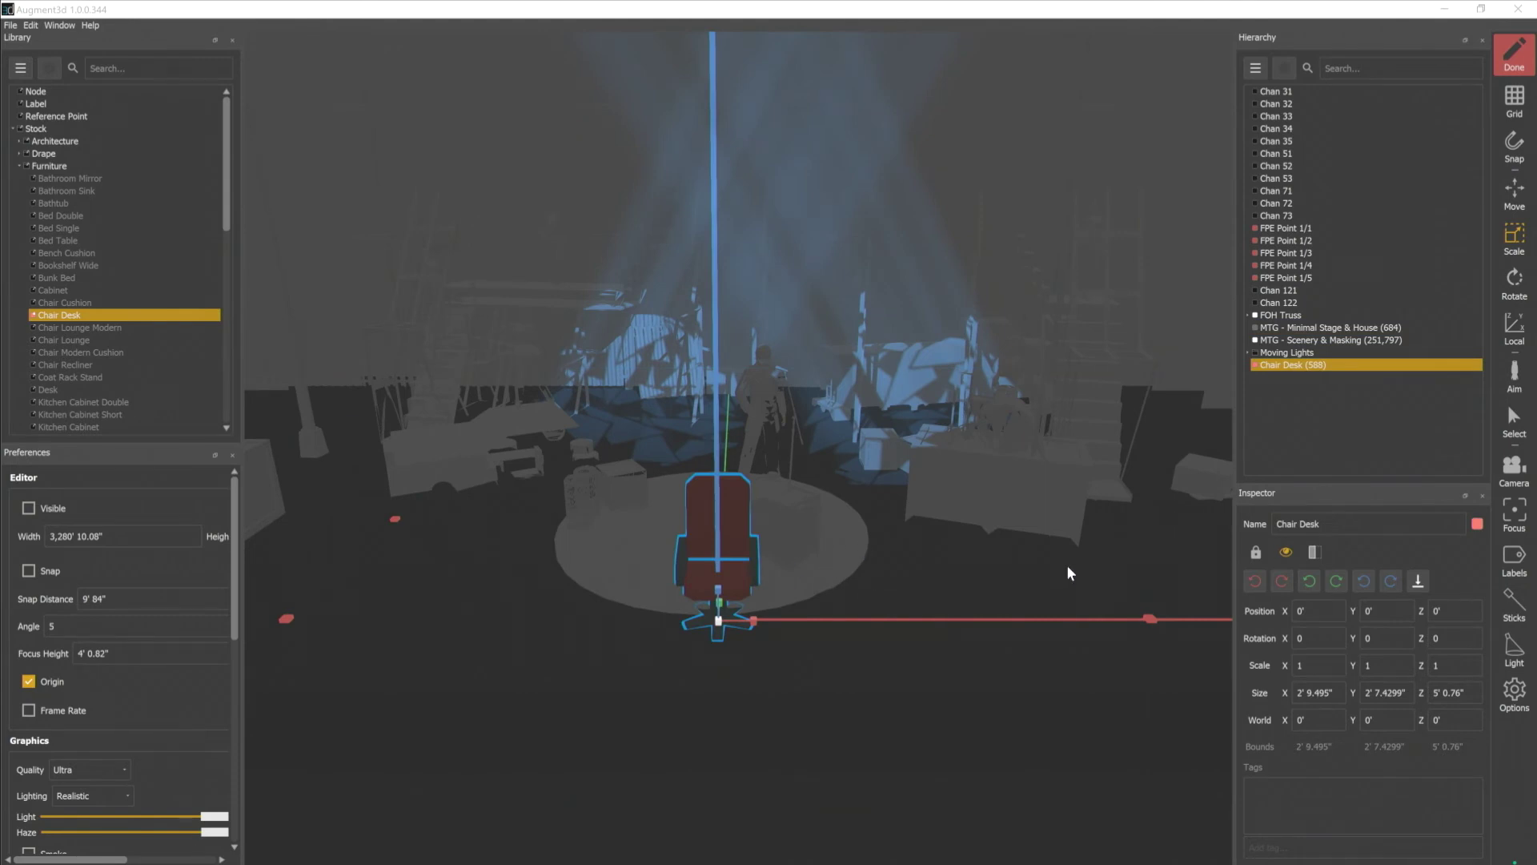
left_click(1281, 582)
left_click(1281, 582)
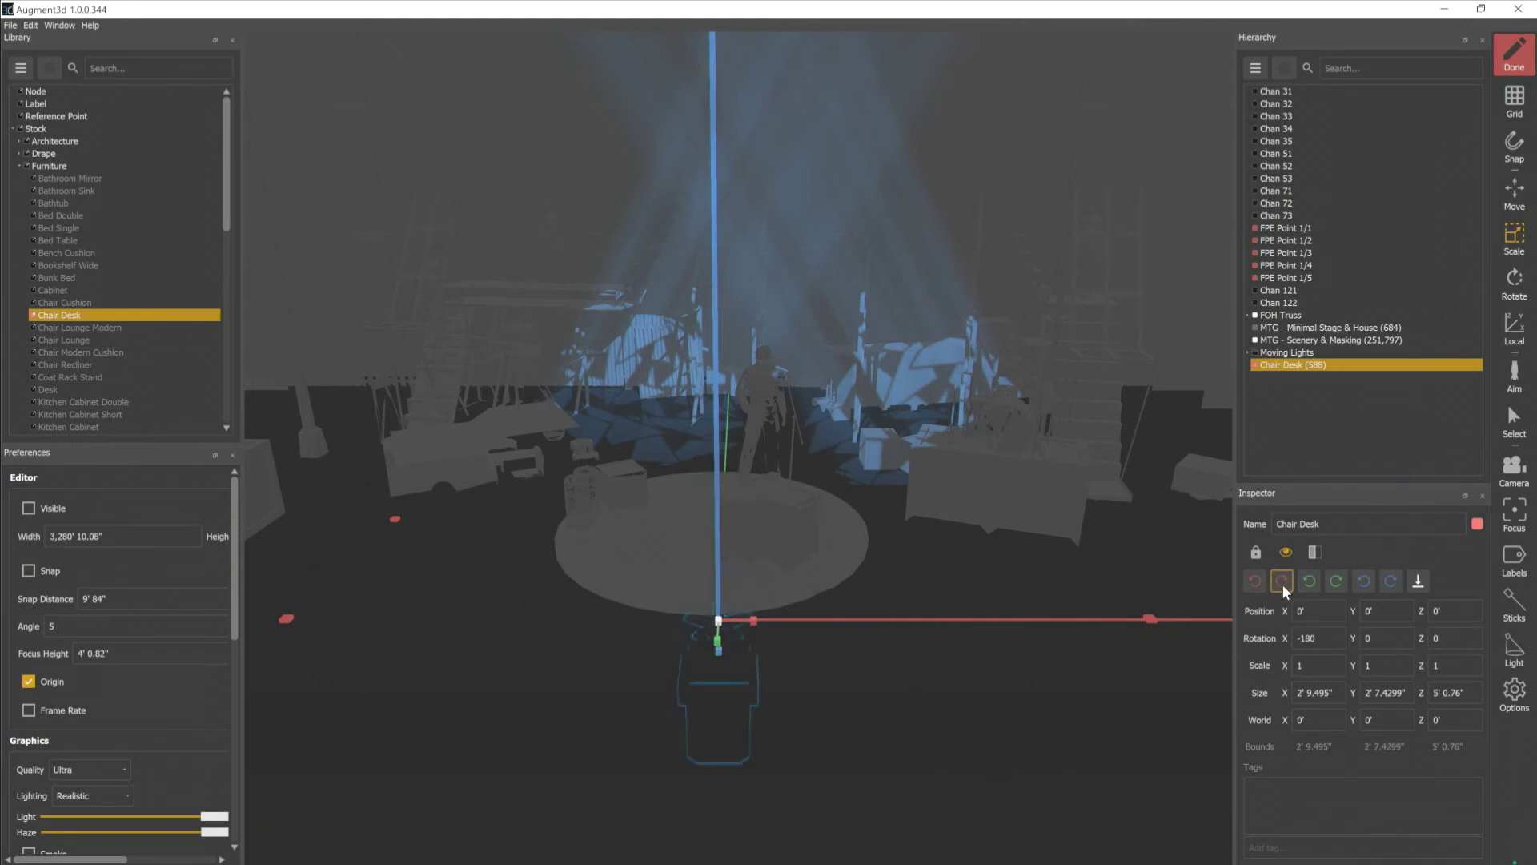
left_click(1281, 582)
left_click(1281, 582)
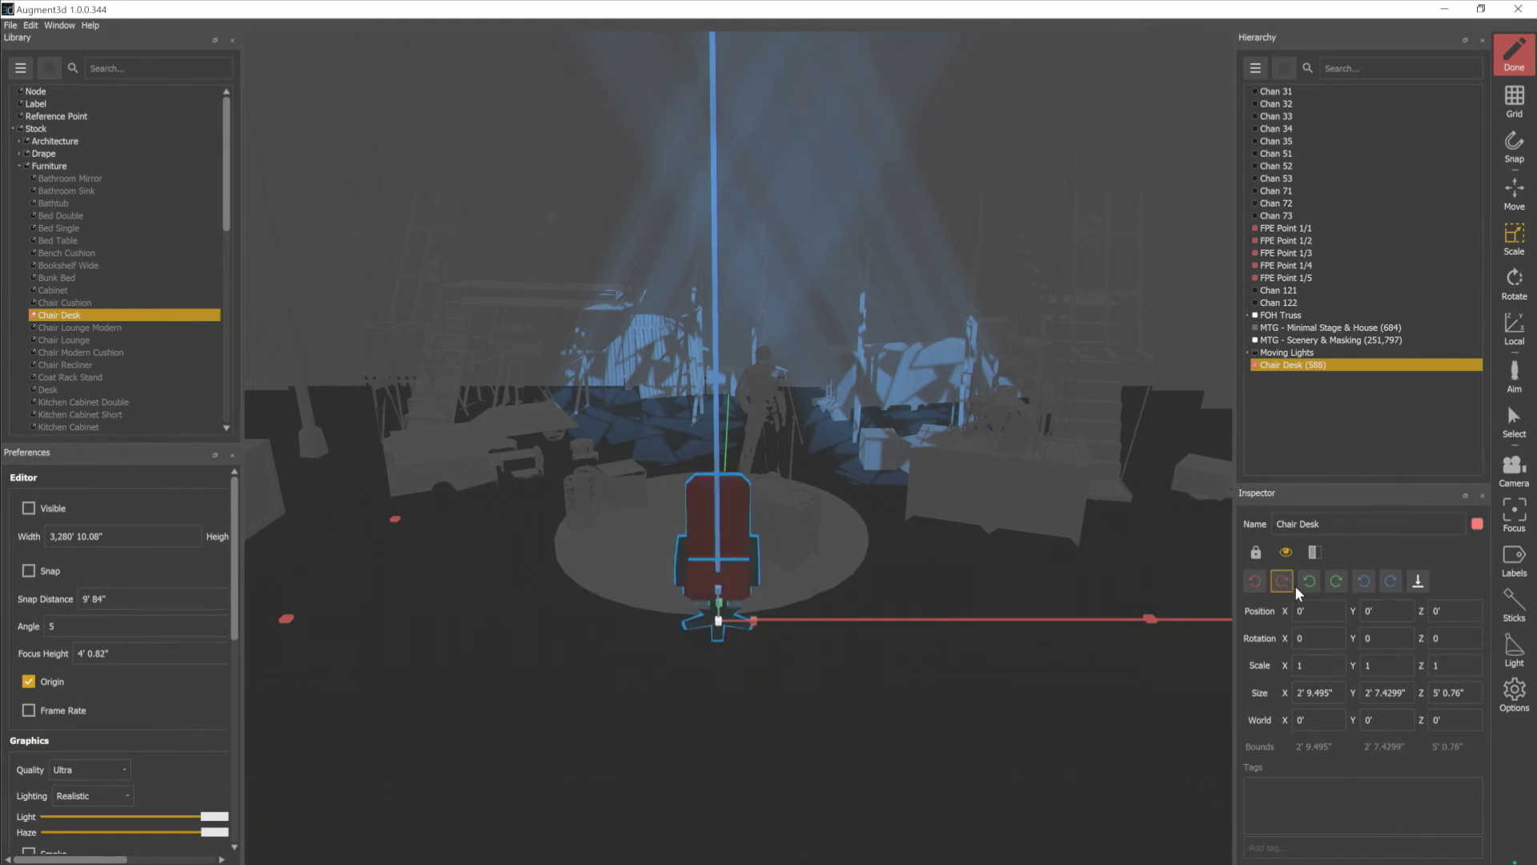
left_click(1335, 581)
left_click(1335, 580)
left_click(1391, 582)
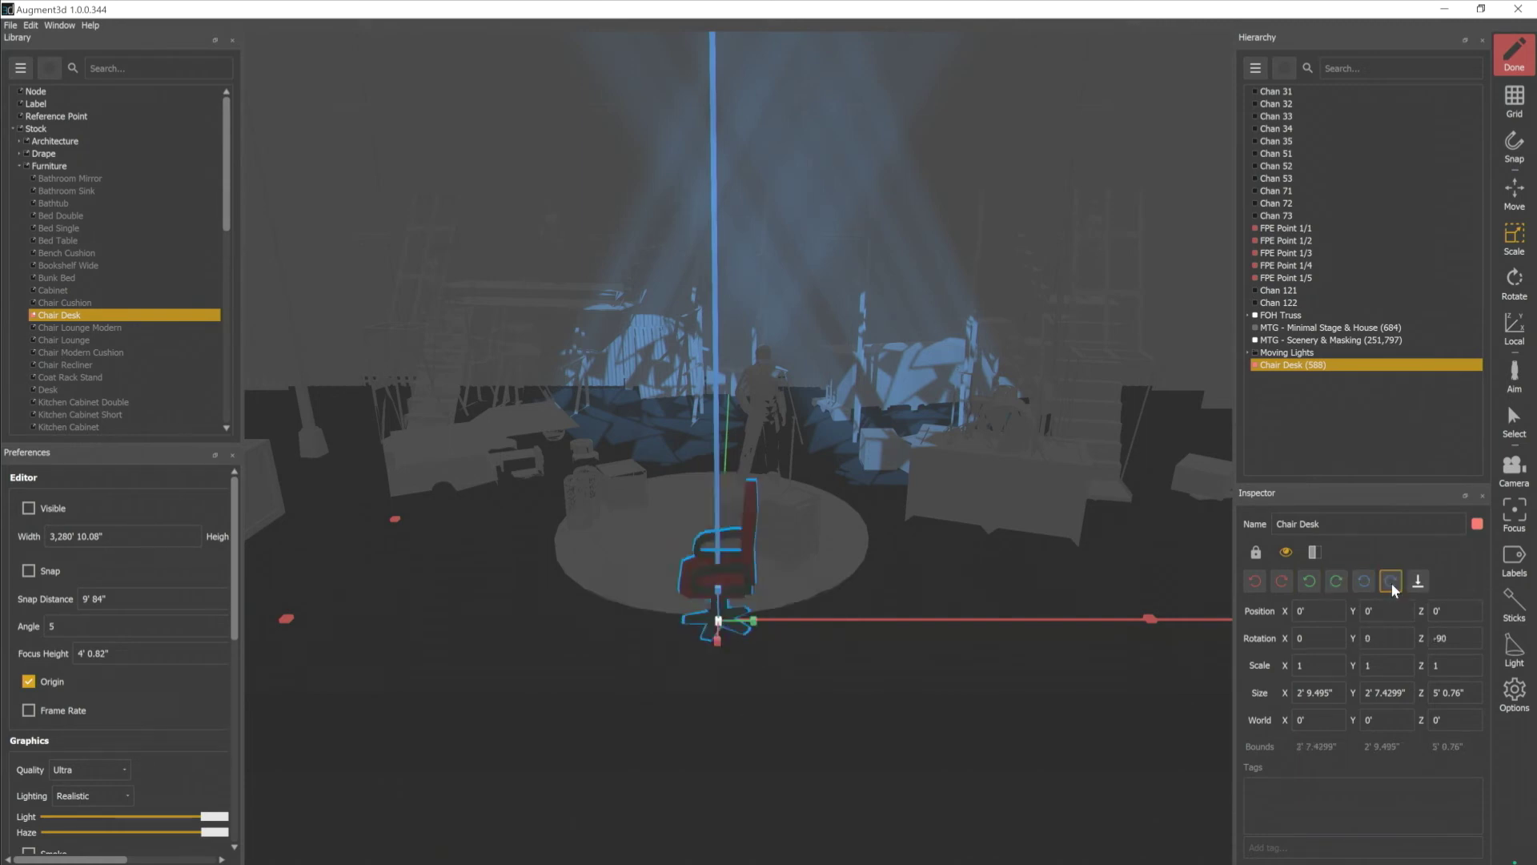
left_click(1393, 588)
left_click(1392, 588)
left_click(1392, 588)
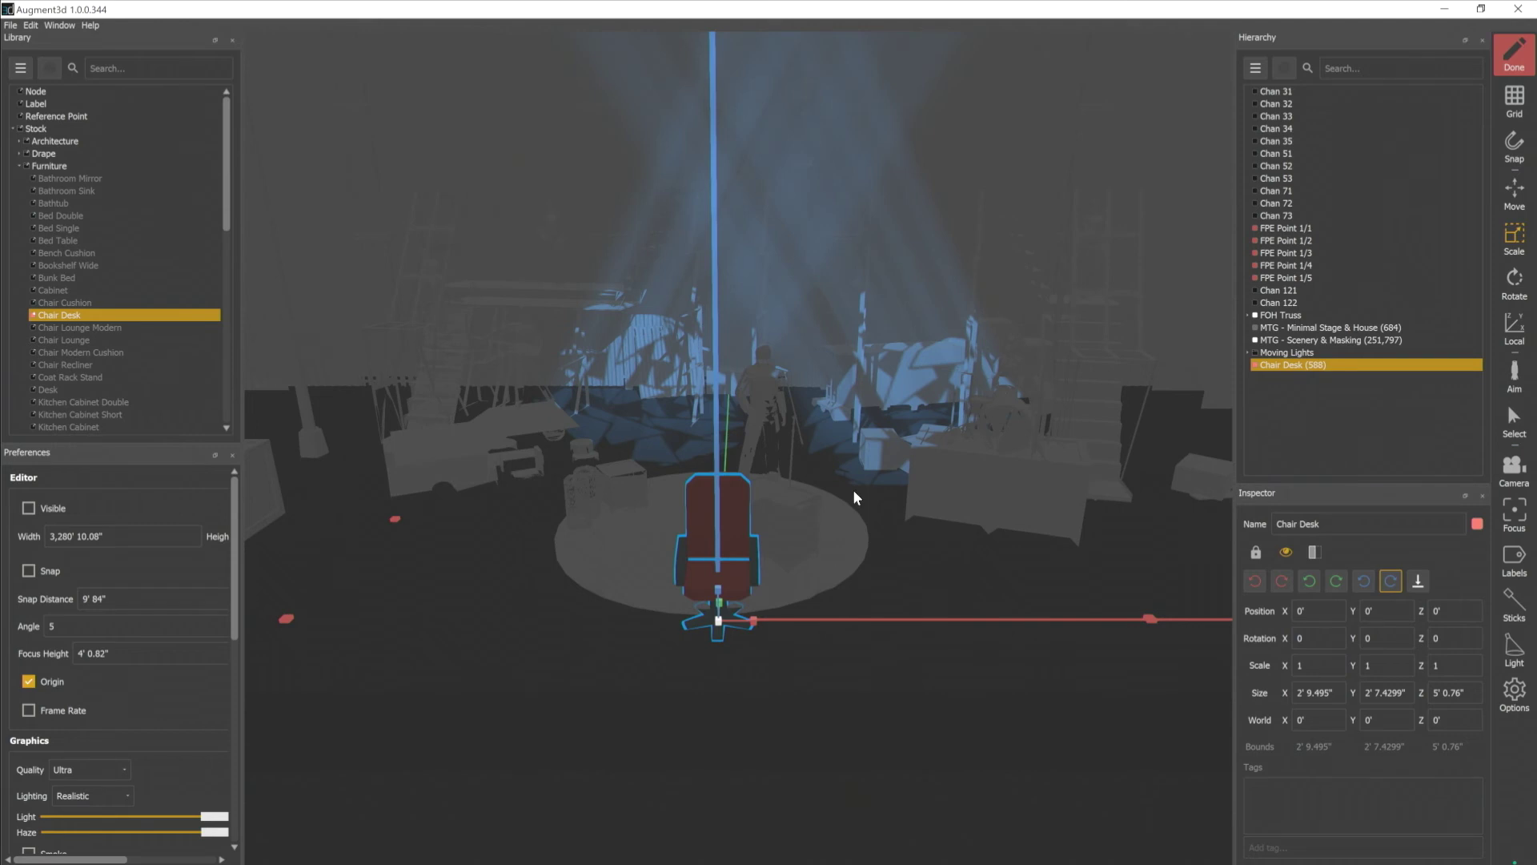
Lift the desk chair to Position Z 5', then drop it back onto the floor at 0'.
key("w")
left_click(1434, 613)
type("5")
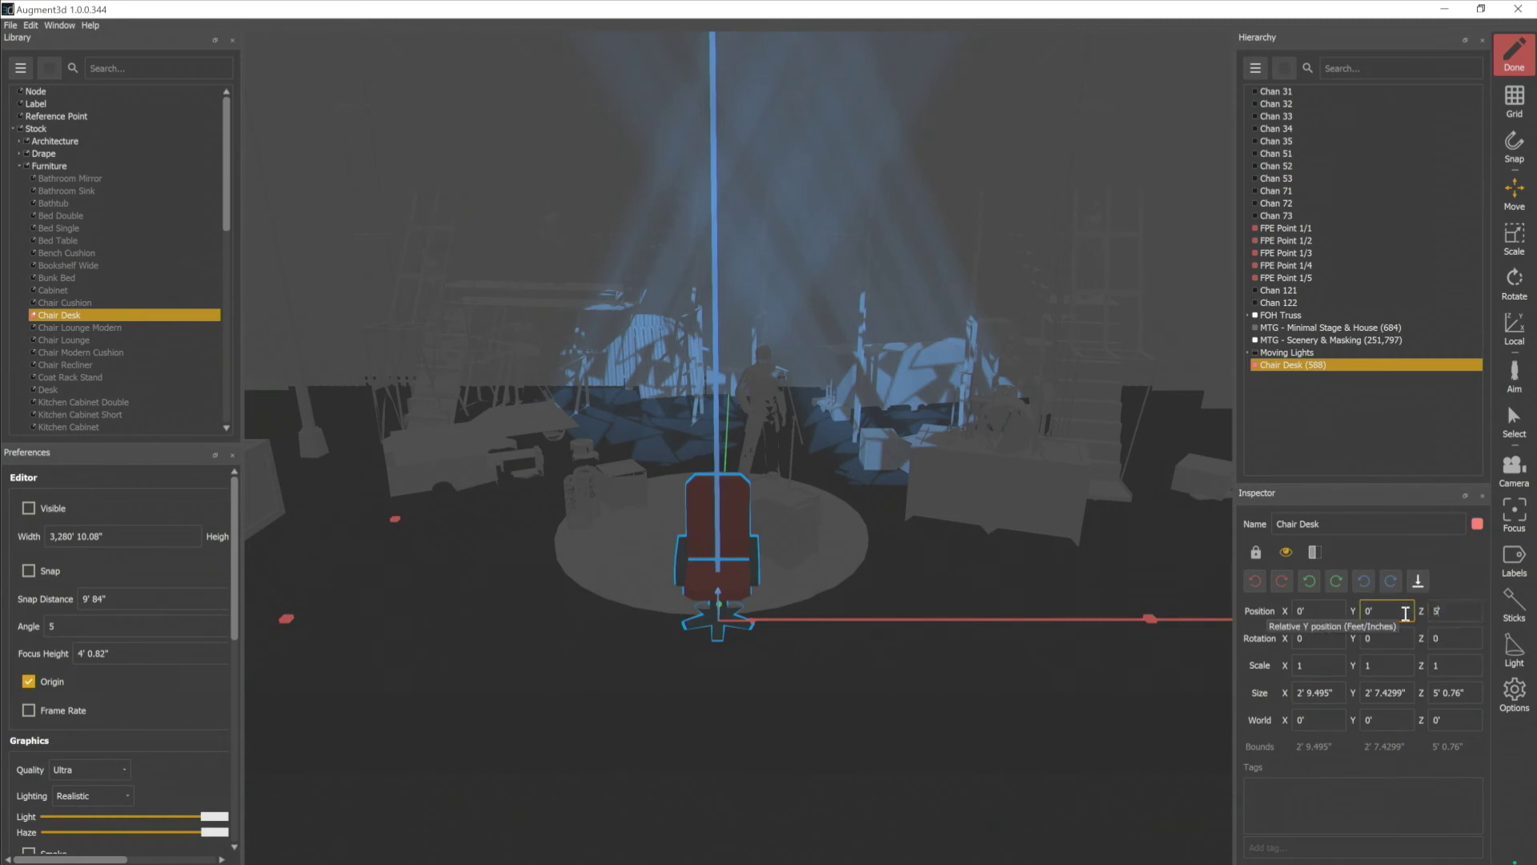
key("Tab")
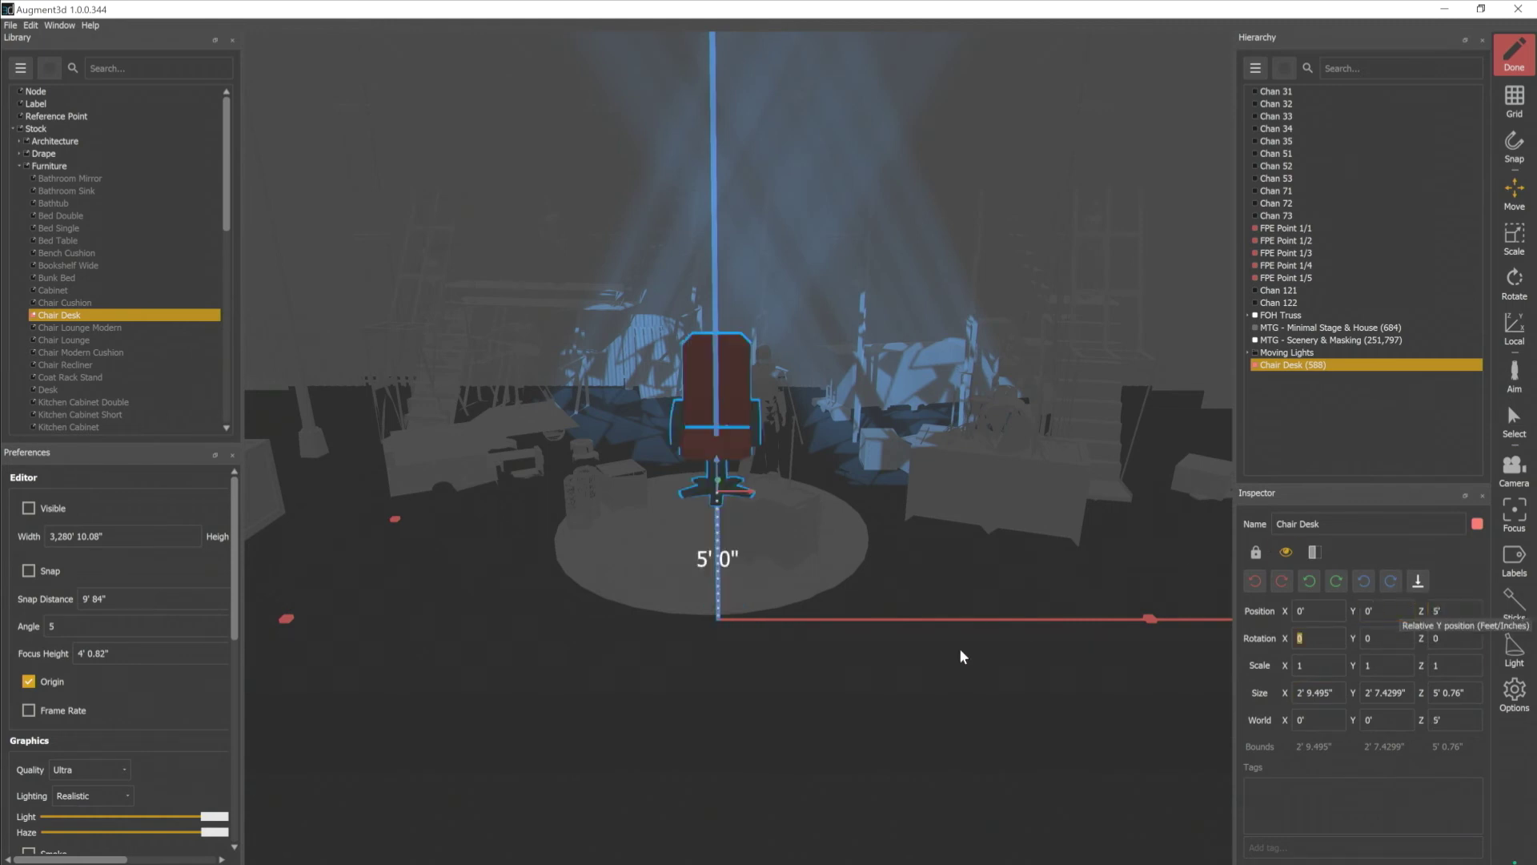
left_click(1418, 581)
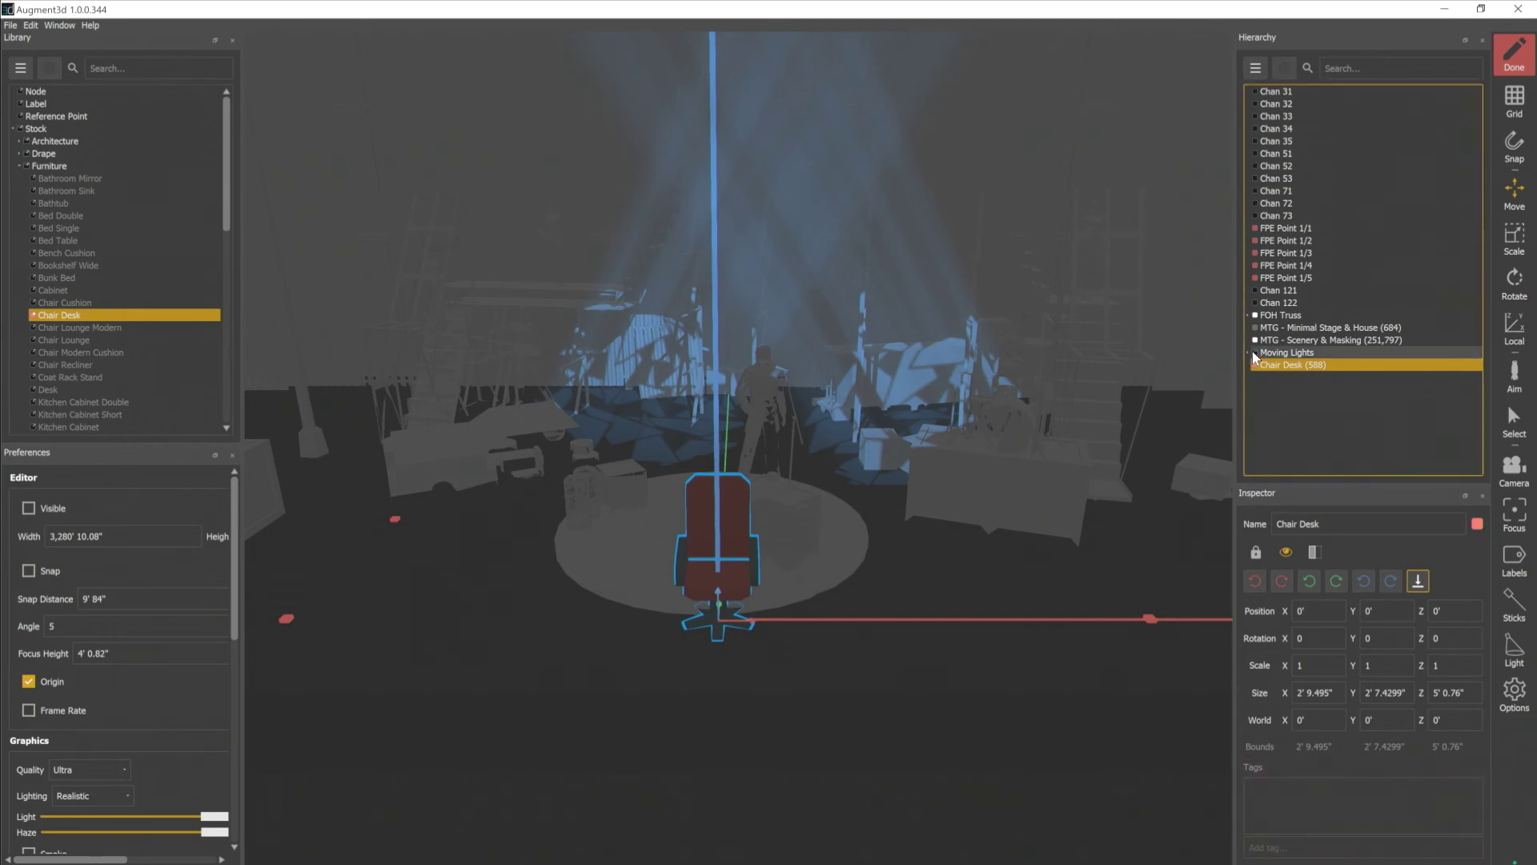
Inspect Chan 122's position, rotation and Over Stage Wash tag, then frame the whole stage.
left_click(1298, 306)
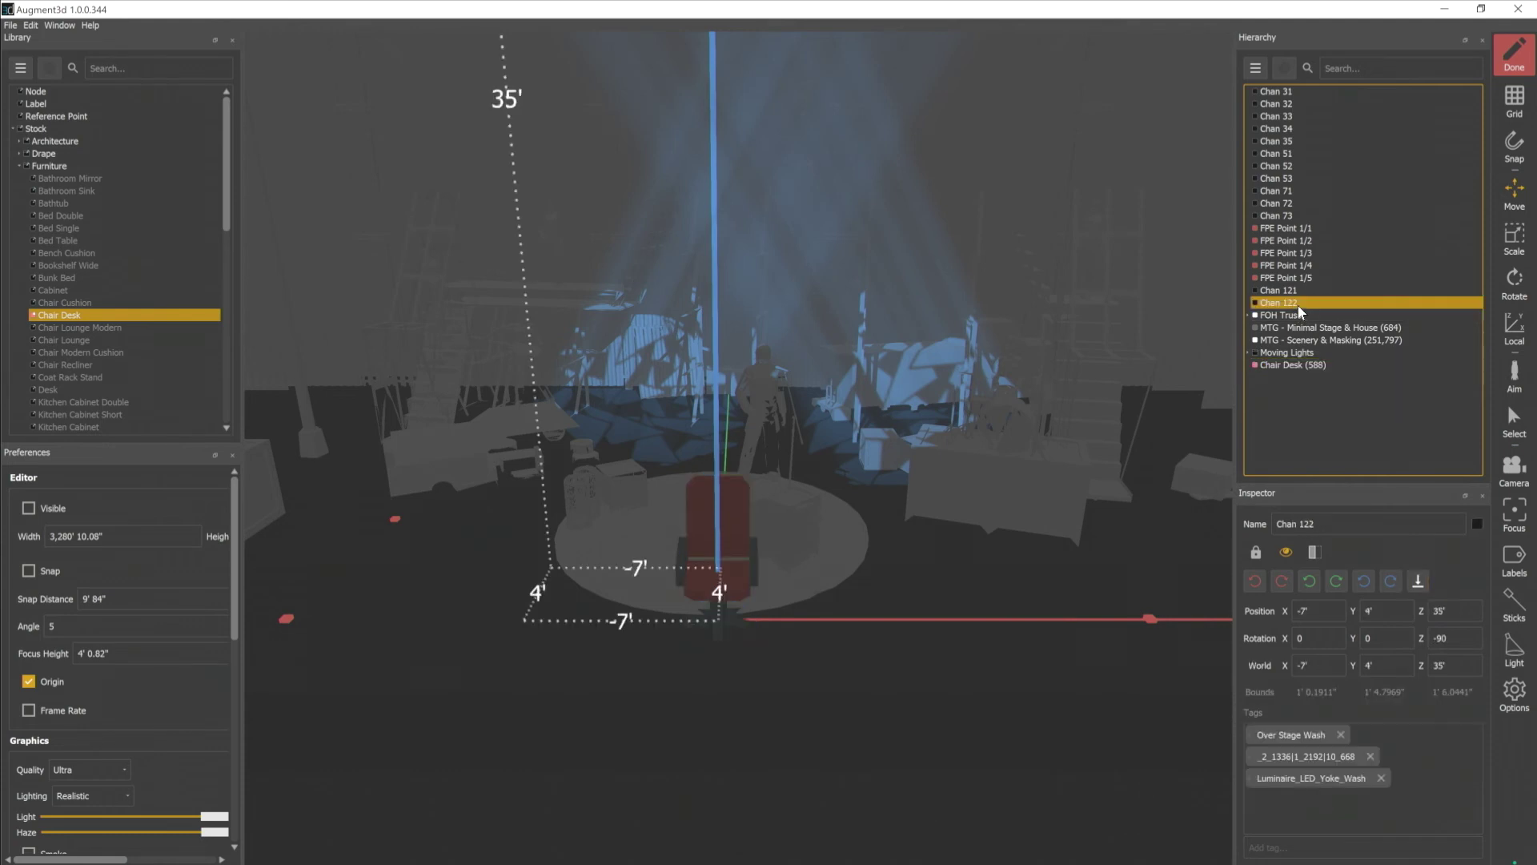
left_click(1392, 72)
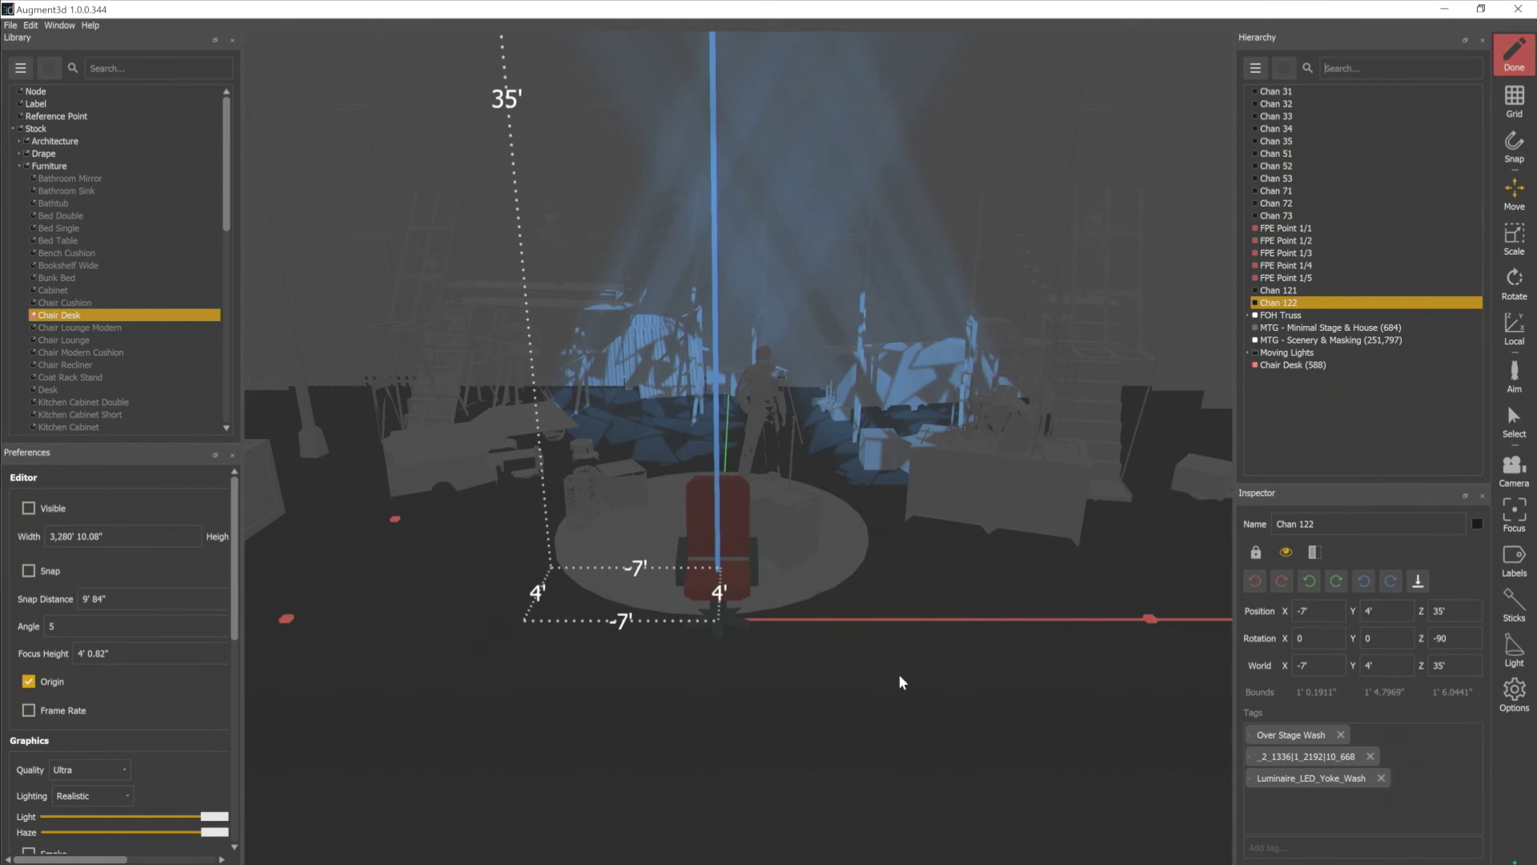
double_click(871, 560)
Select Chan 1 through Chan 10 under FOH Truss and add the FOH tag to them.
middle_click_drag(862, 566, 876, 603)
double_click(874, 600)
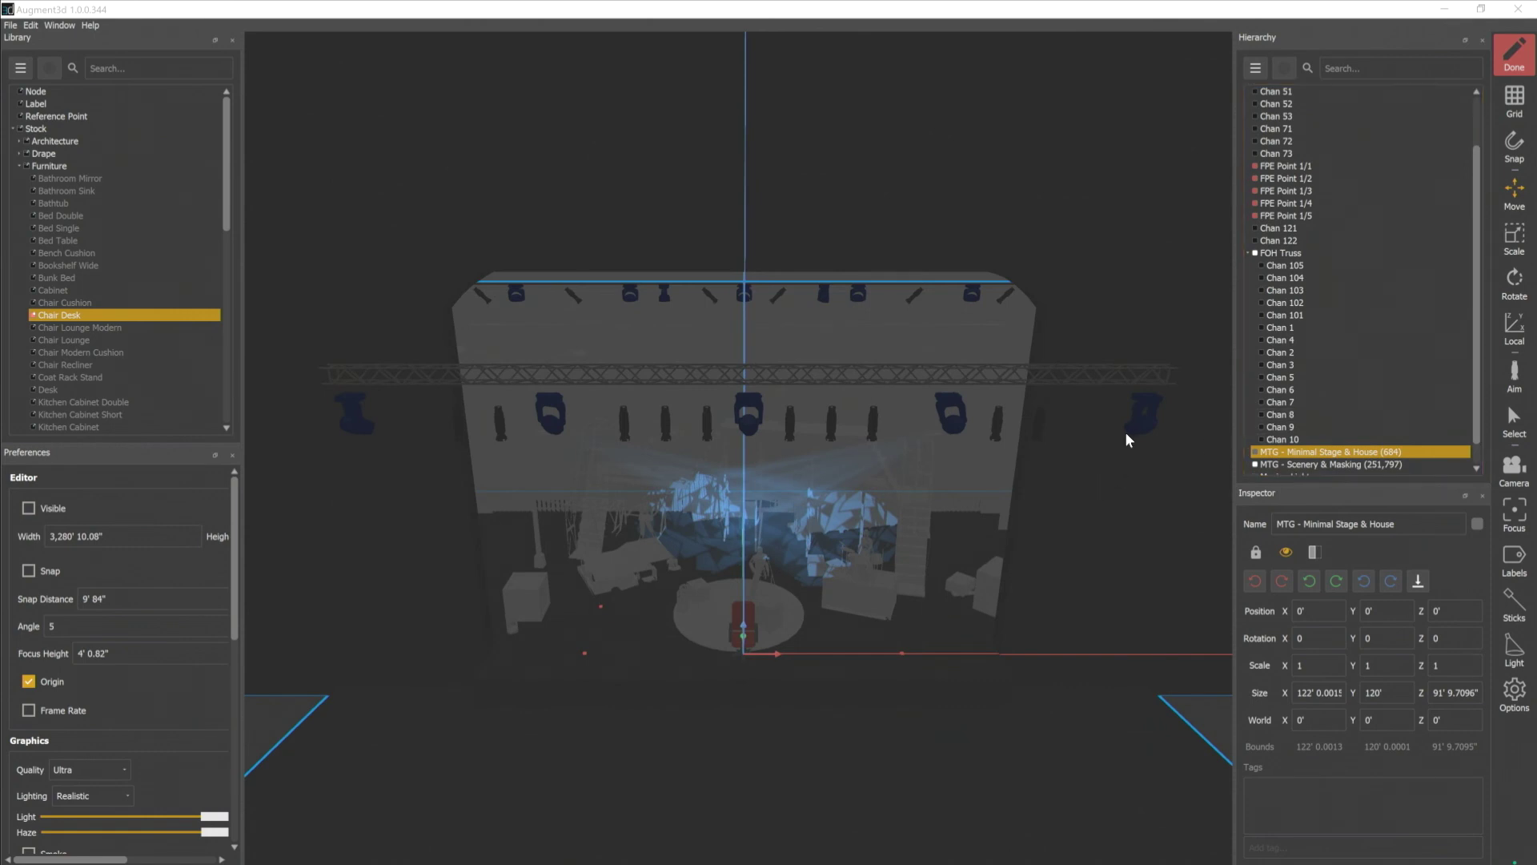
left_click(1304, 328)
left_click(1303, 439, "shift")
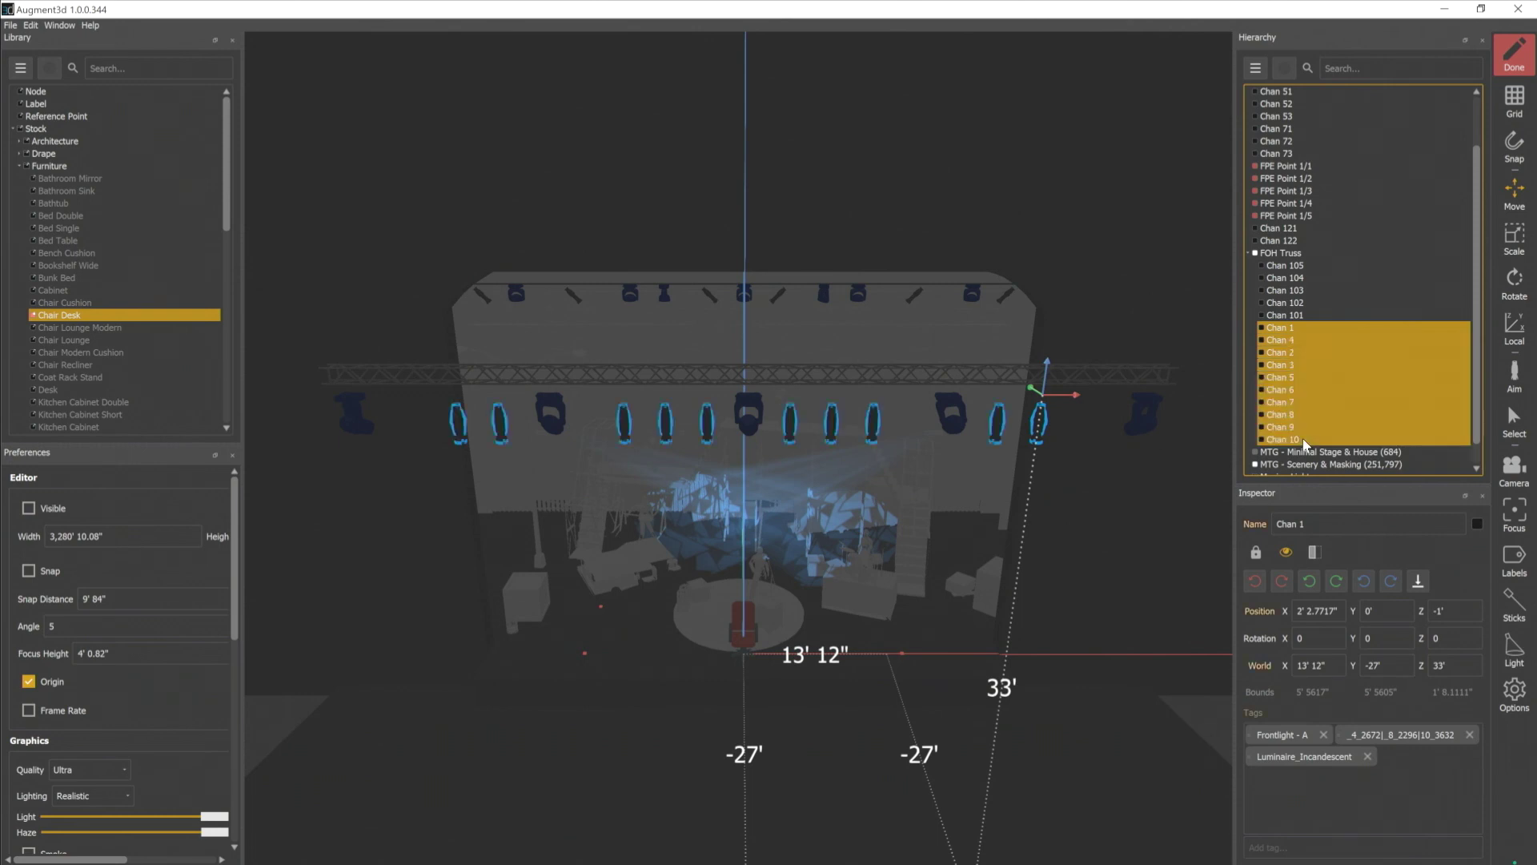
left_click(1310, 846)
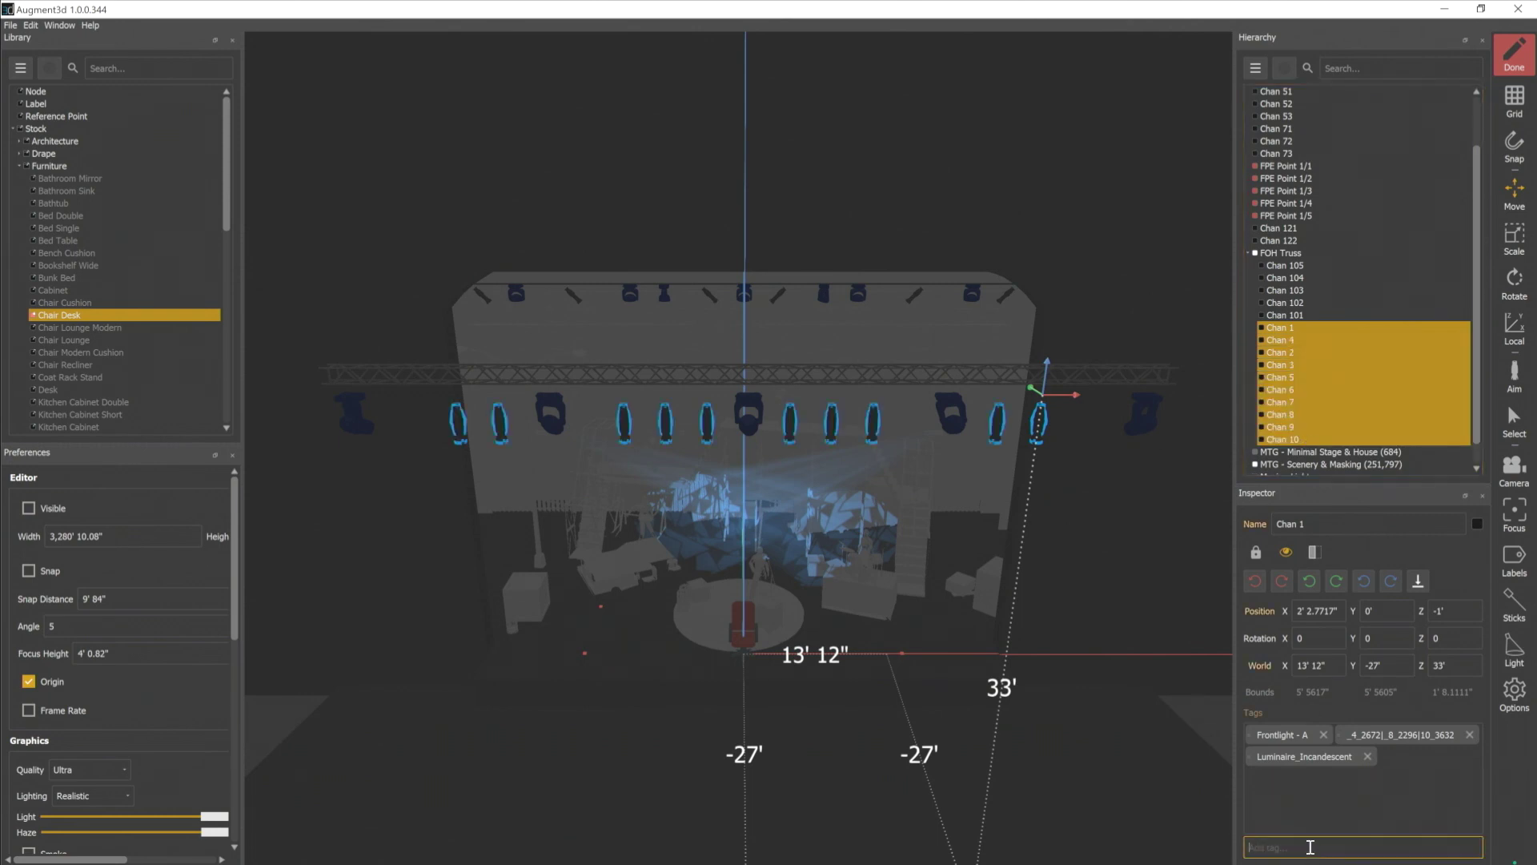
type("FOH")
key("Return")
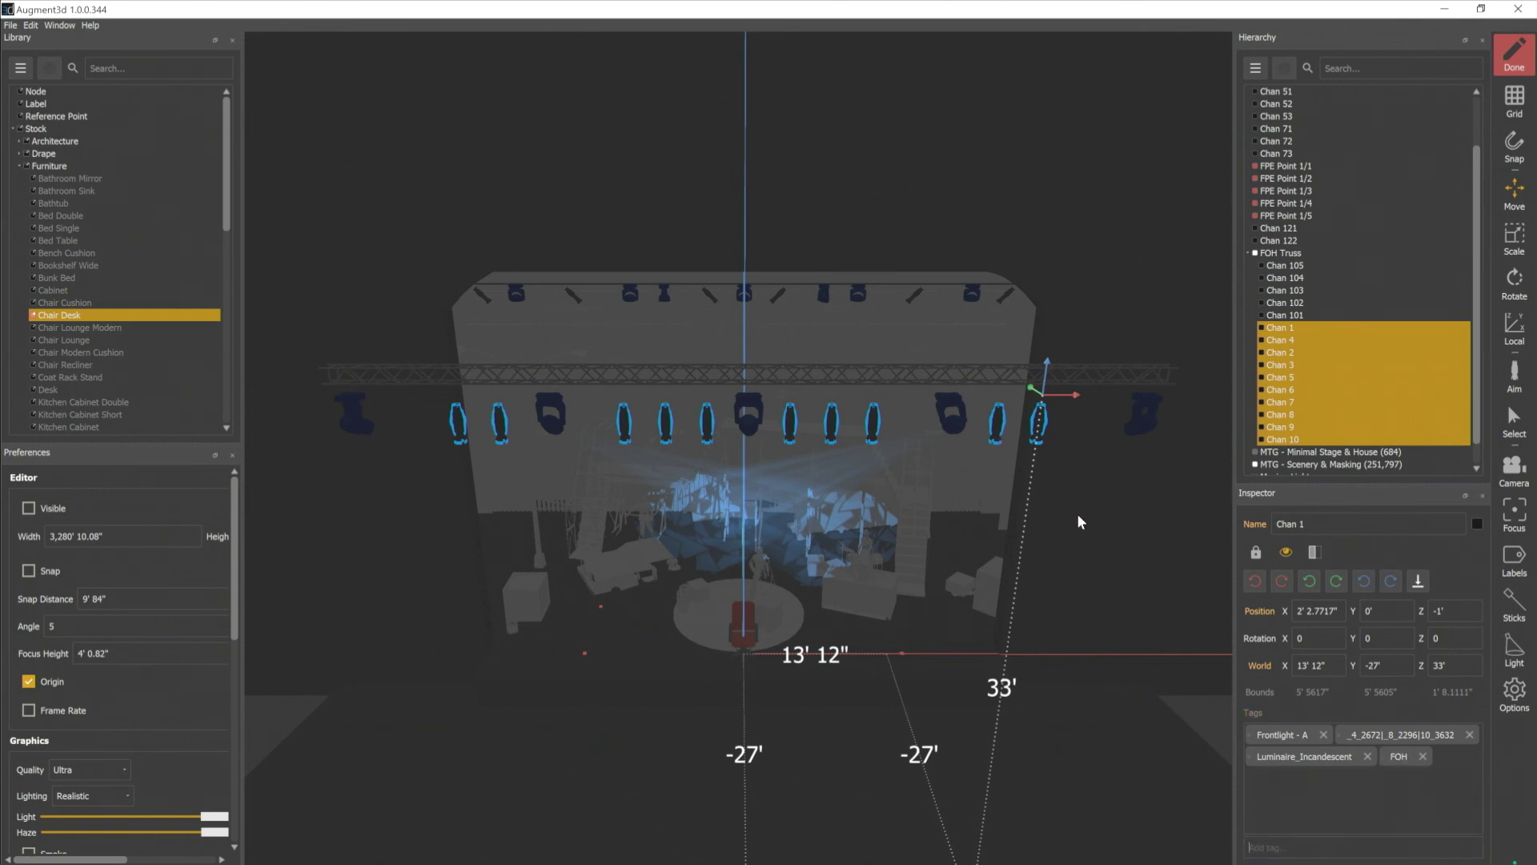
Deselect the channels and filter the hierarchy by the search term FOH.
left_click(1123, 544)
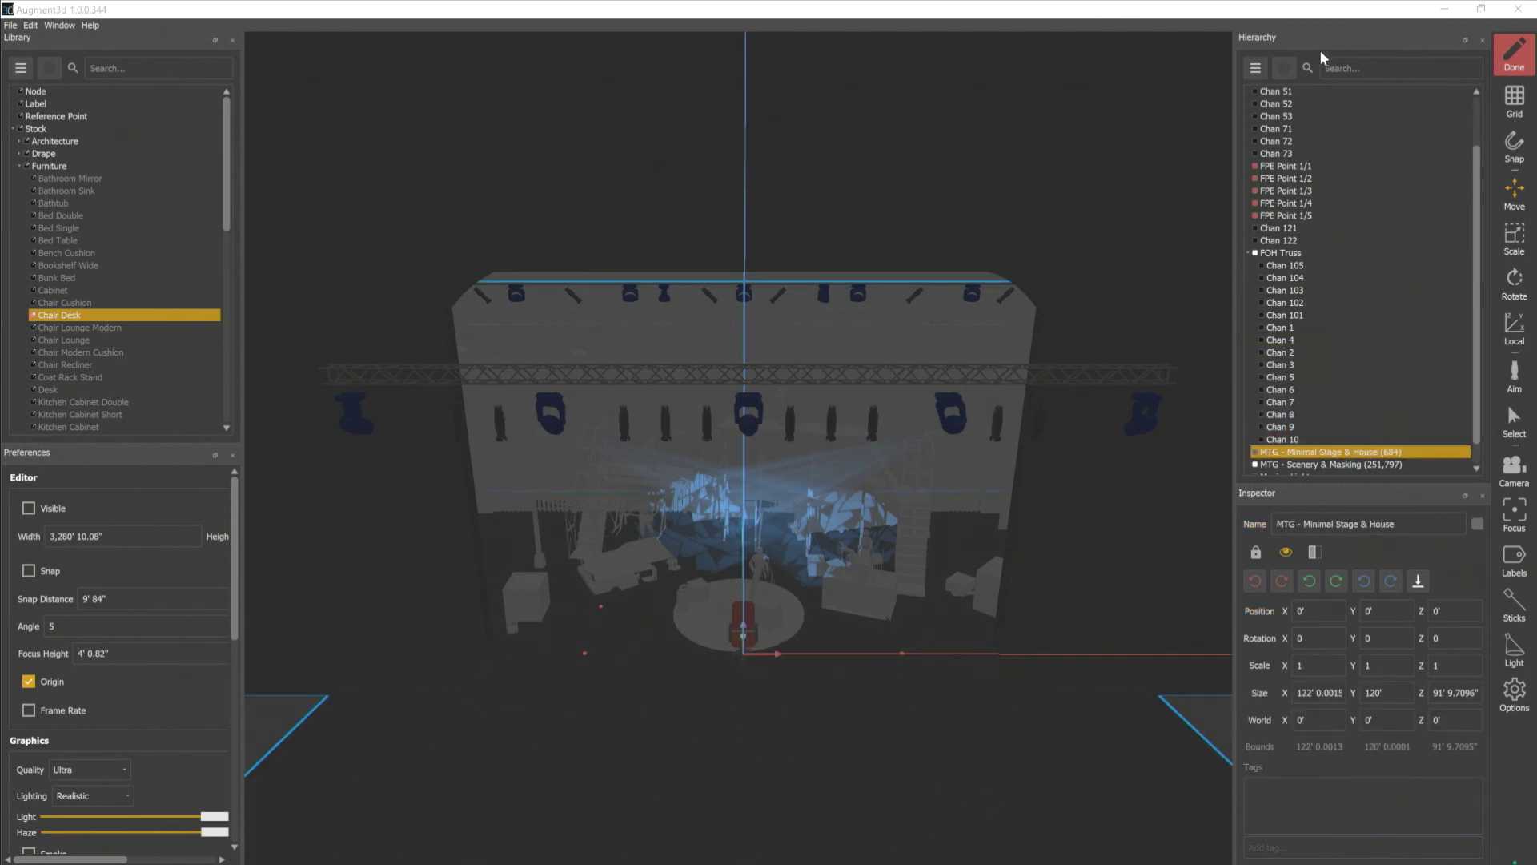
left_click(1358, 69)
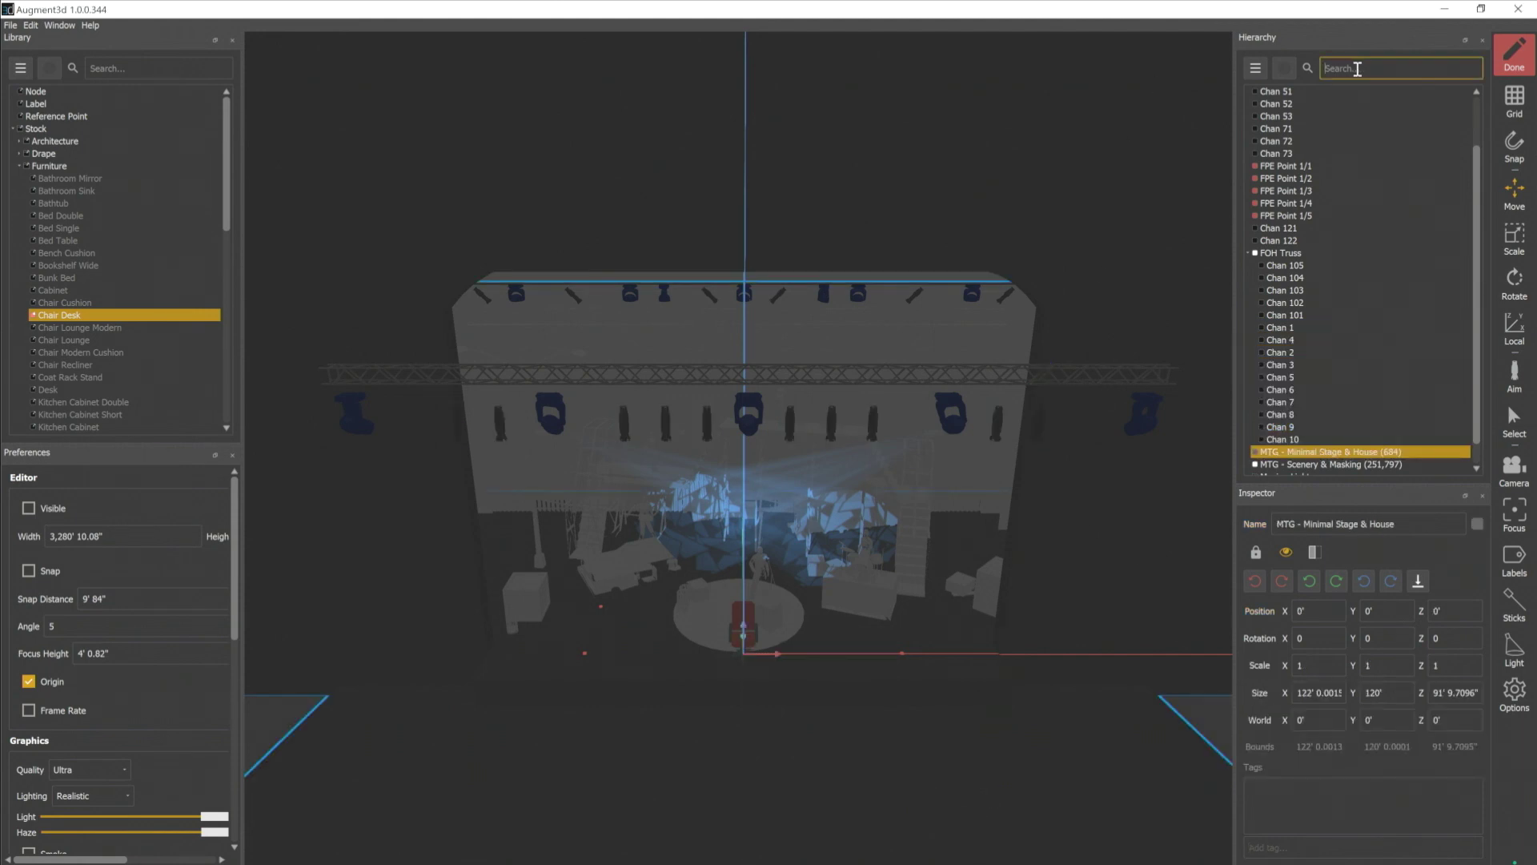
type("FOH")
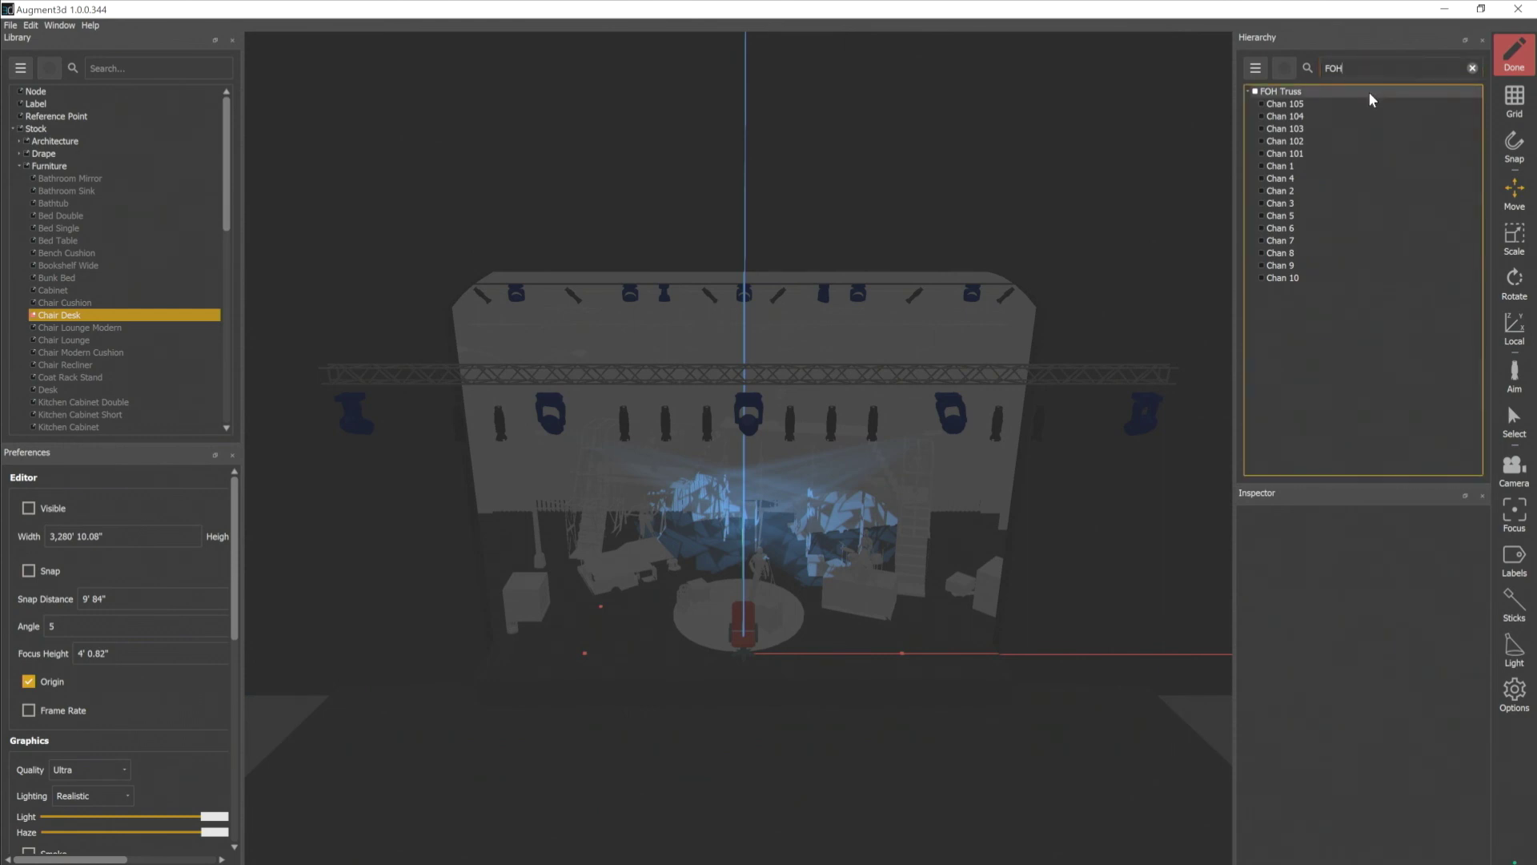
Check the tags on FOH Truss, Chan 105 and Chan 1, confirming Chan 1 has FOH.
left_click(1292, 95)
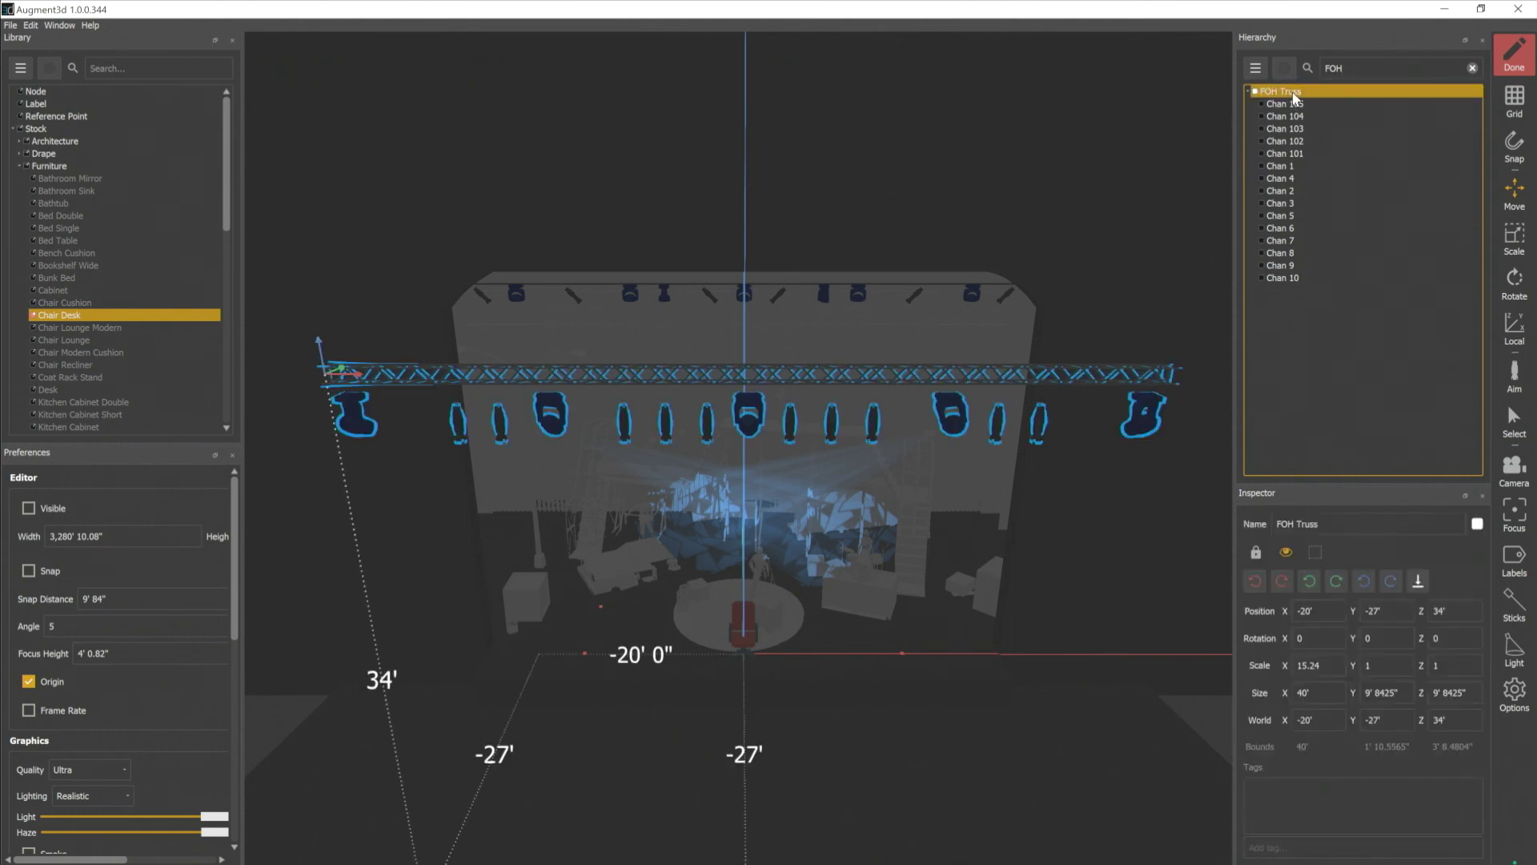
left_click(1308, 103)
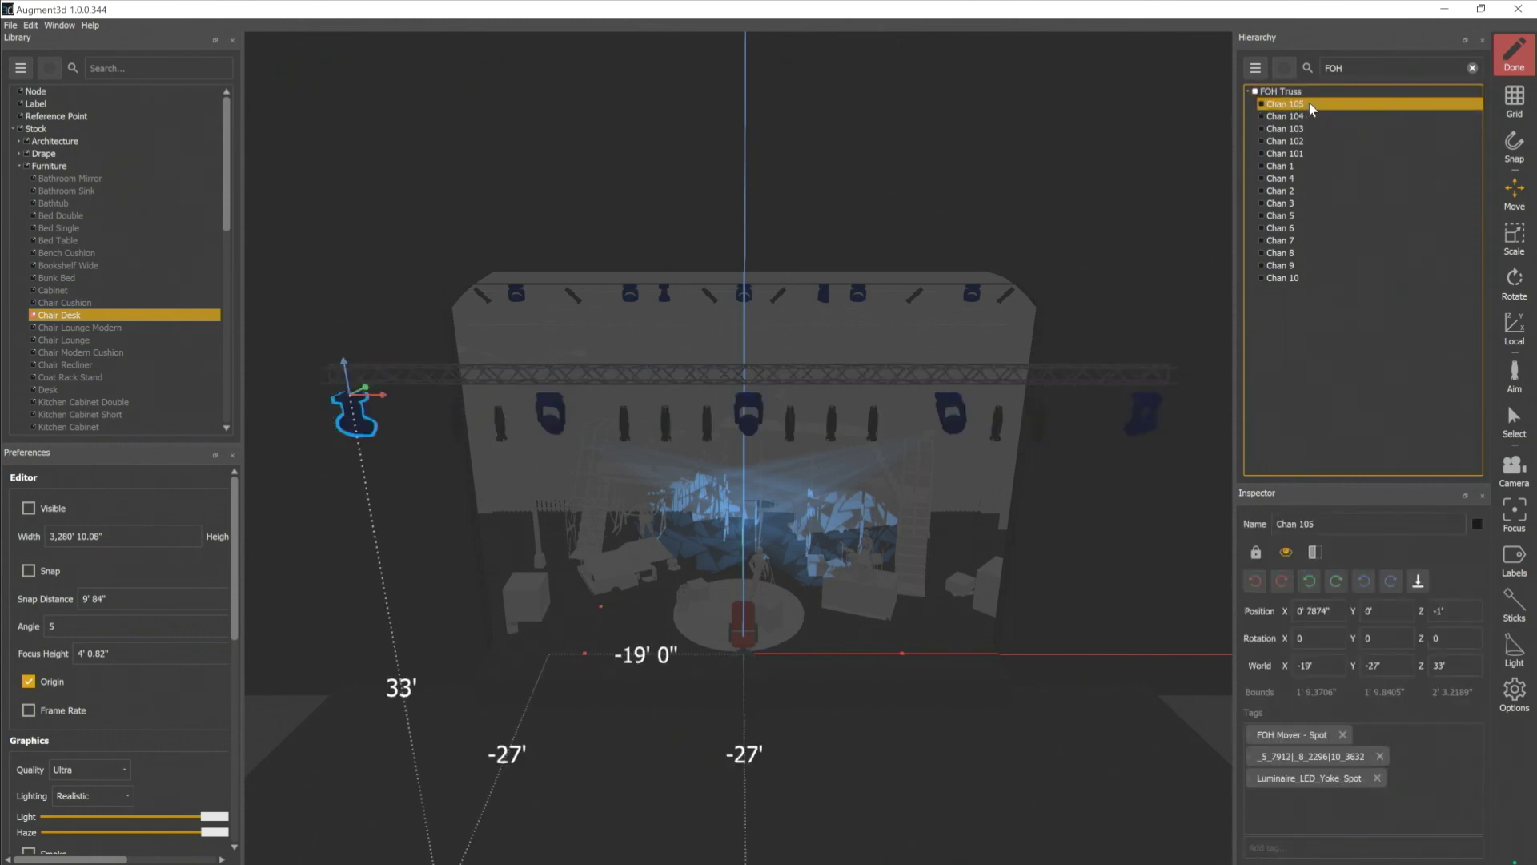
left_click(1305, 167)
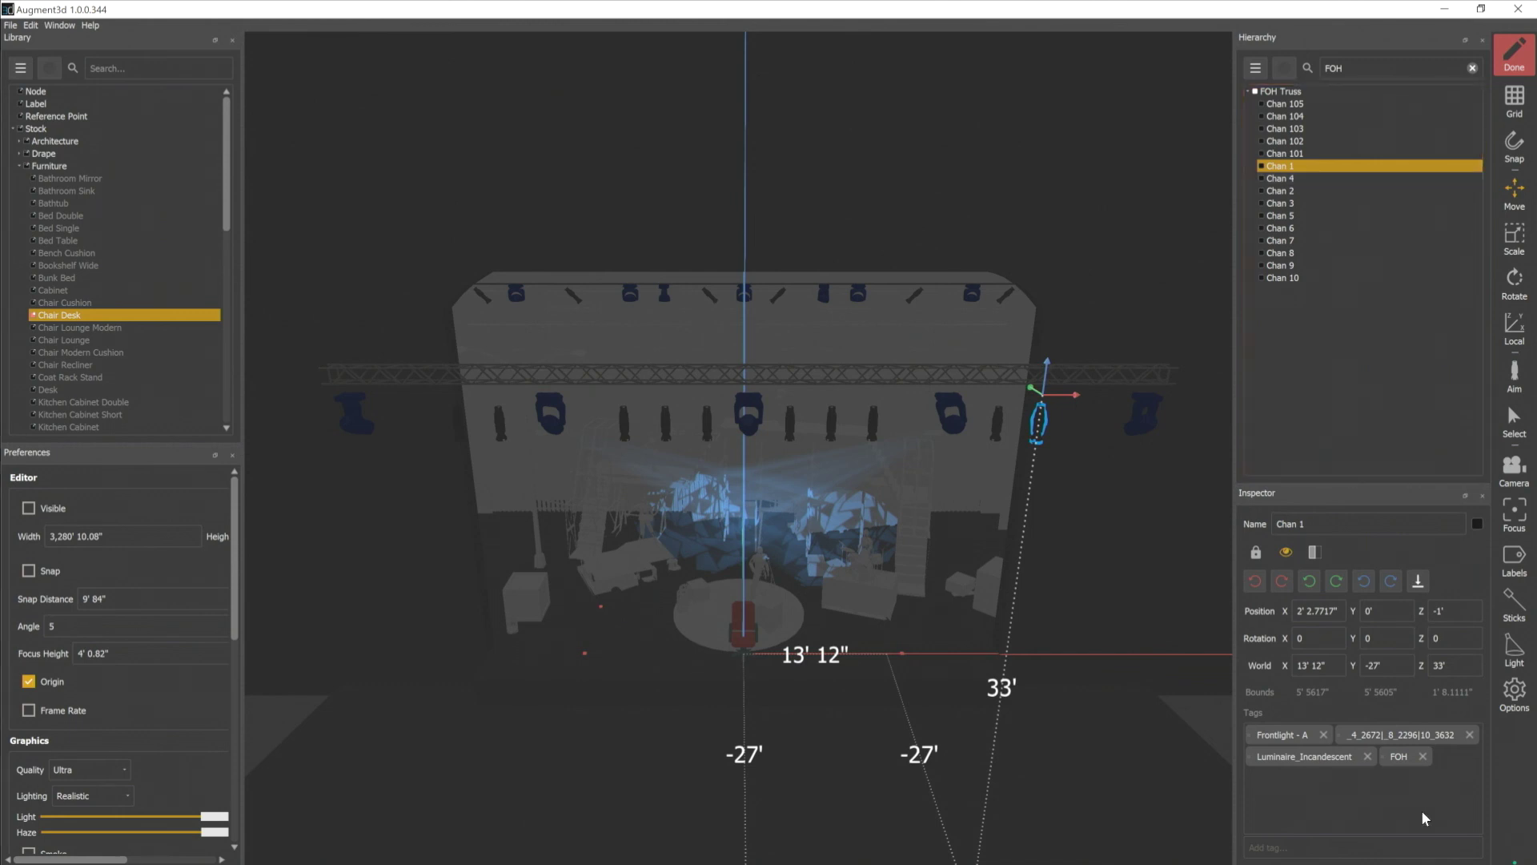
Remove the FOH tag from Chan 1 and bring up the Finish Editing prompt.
left_click(1423, 756)
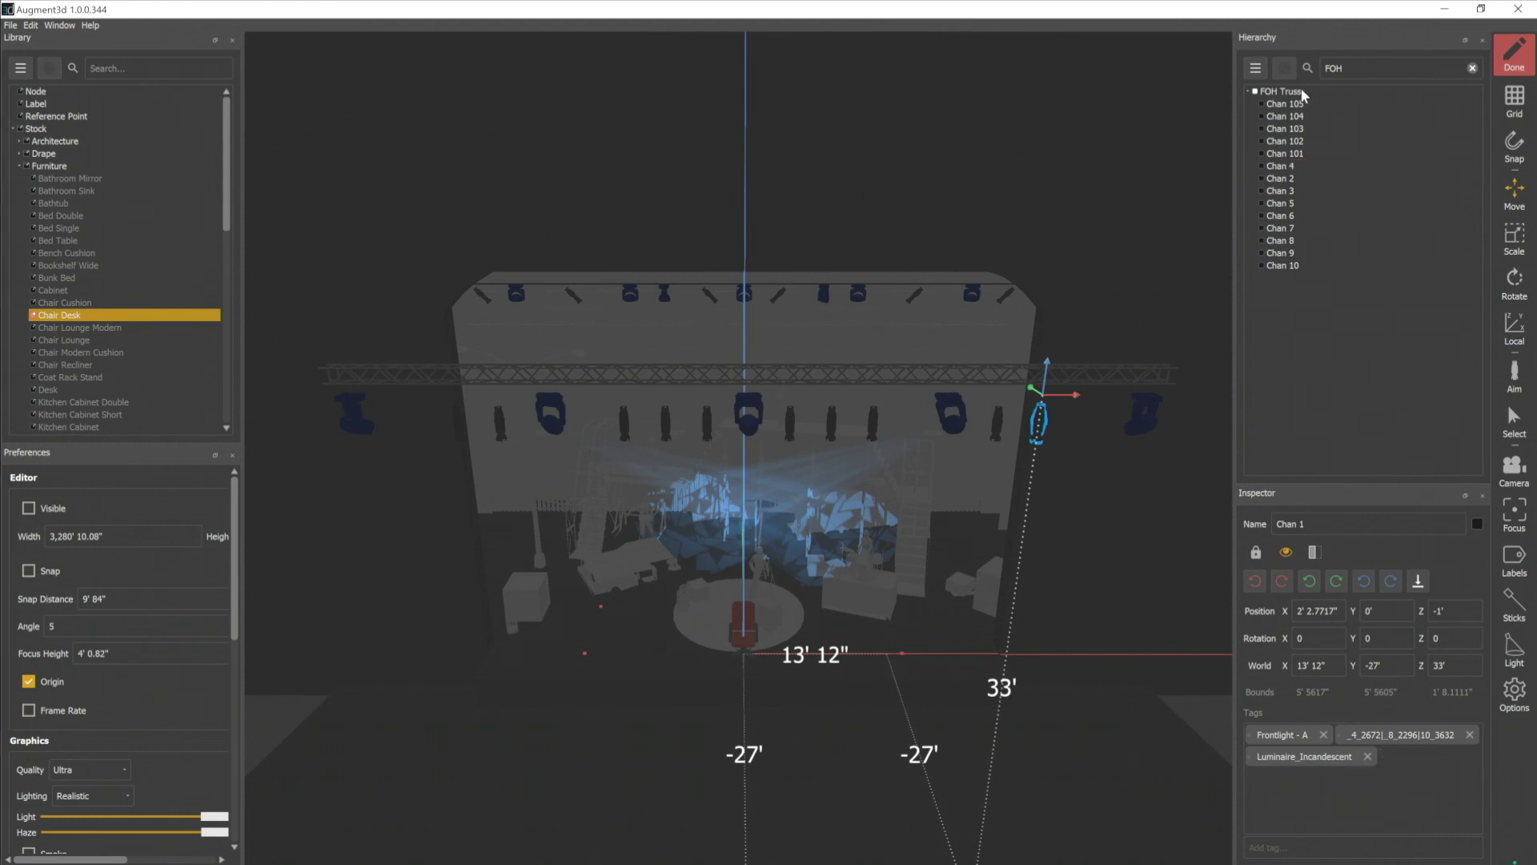
left_click(1514, 54)
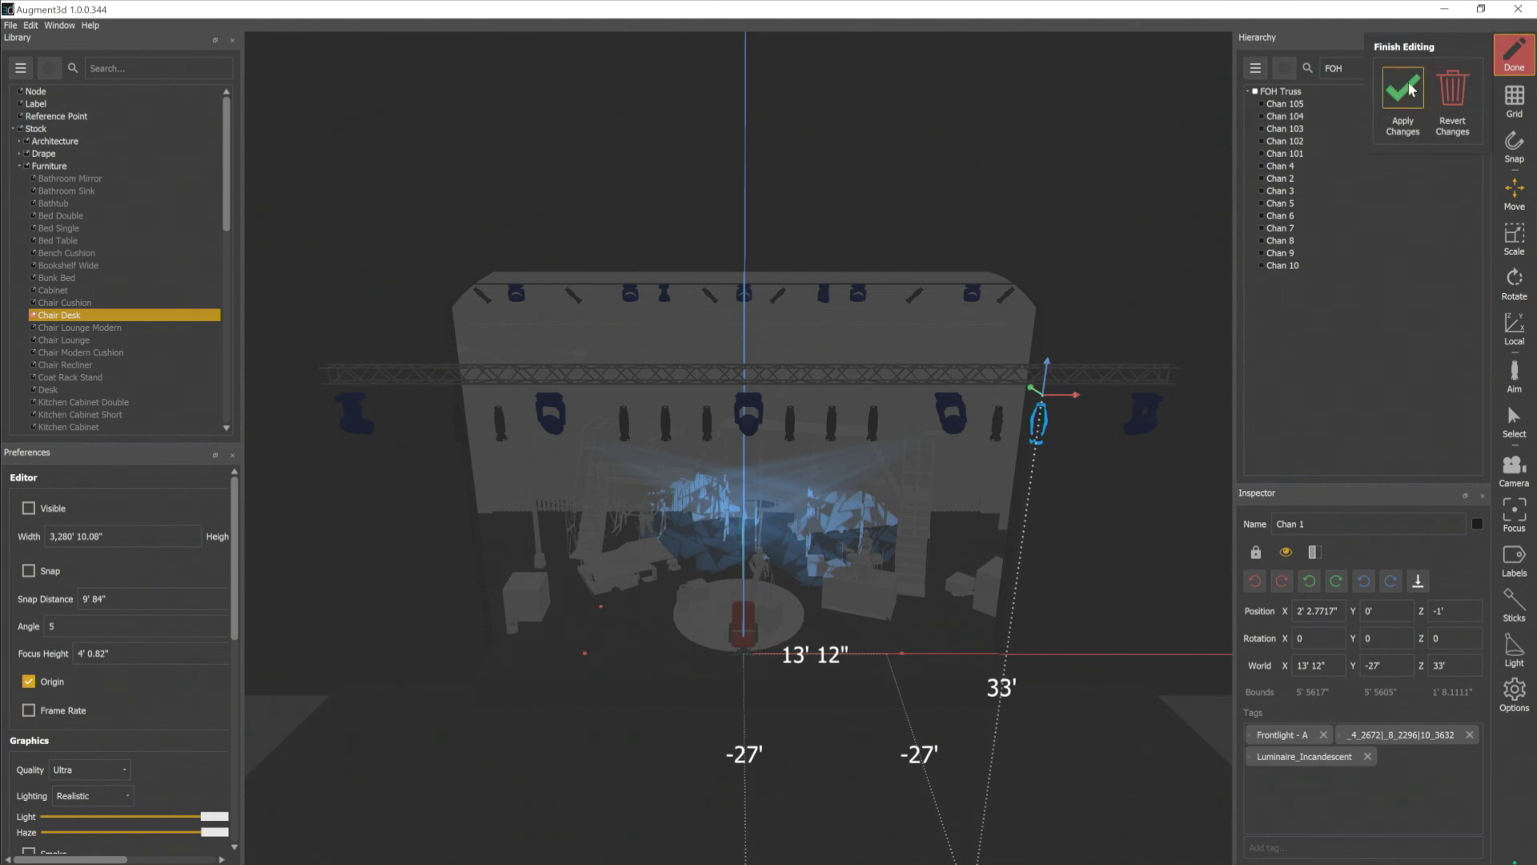